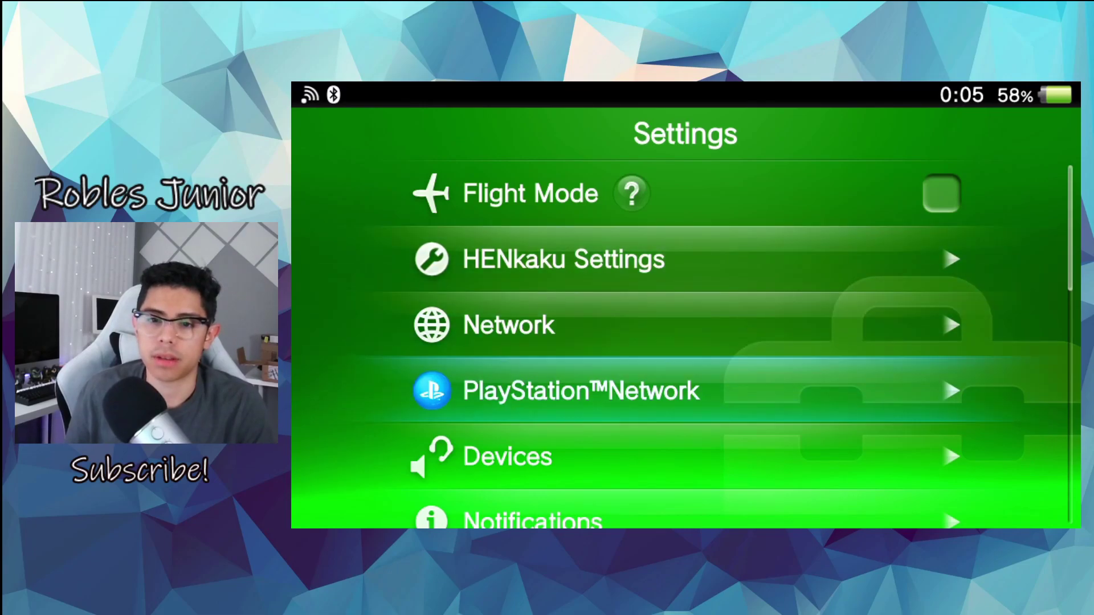
# Open the theme list under Theme & Background in Settings and look through the installed themes.
pyautogui.press('Up')
pyautogui.press('Return')
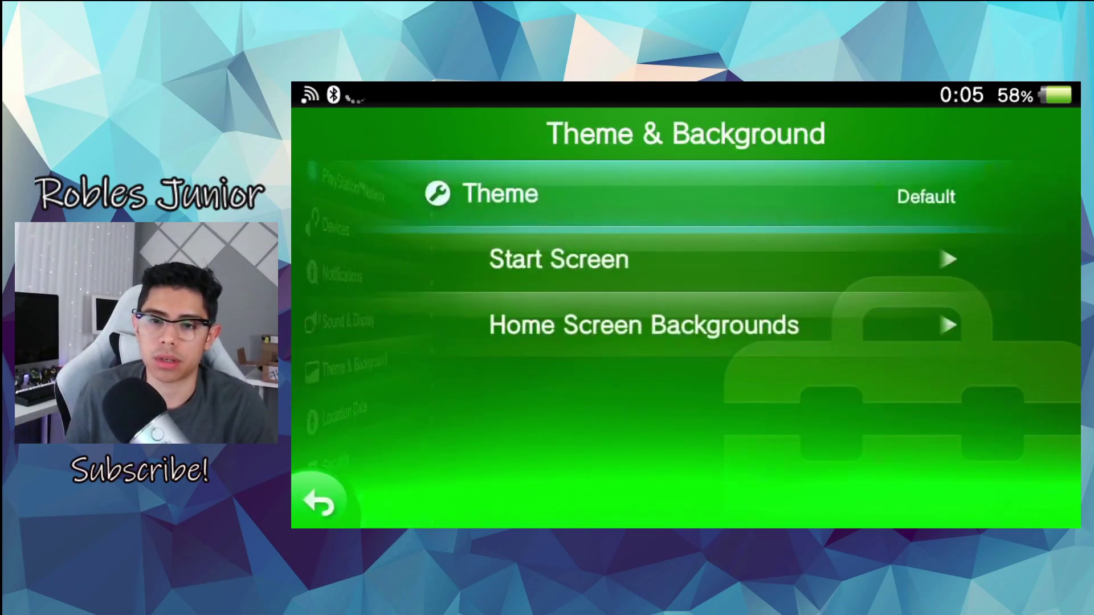
pyautogui.press('Return')
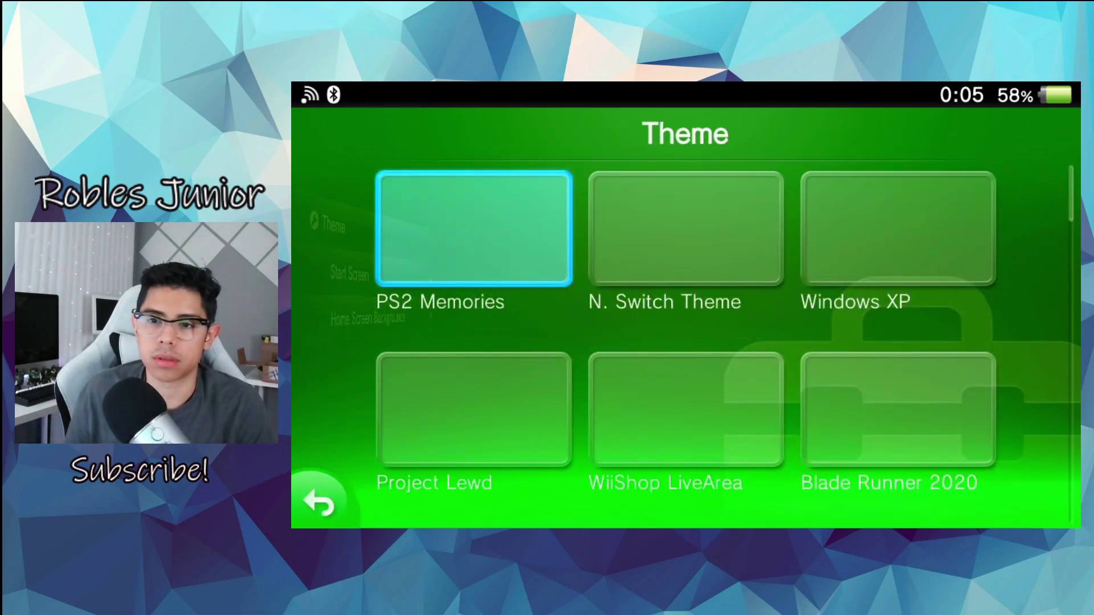
pyautogui.press('Right')
pyautogui.press('Down')
pyautogui.press('Down')
pyautogui.press('Down')
pyautogui.press('Down')
pyautogui.press('Down')
pyautogui.press('Down')
pyautogui.press('Down')
pyautogui.press('Down')
pyautogui.press('Down')
pyautogui.press('Down')
pyautogui.press('Down')
pyautogui.press('Down')
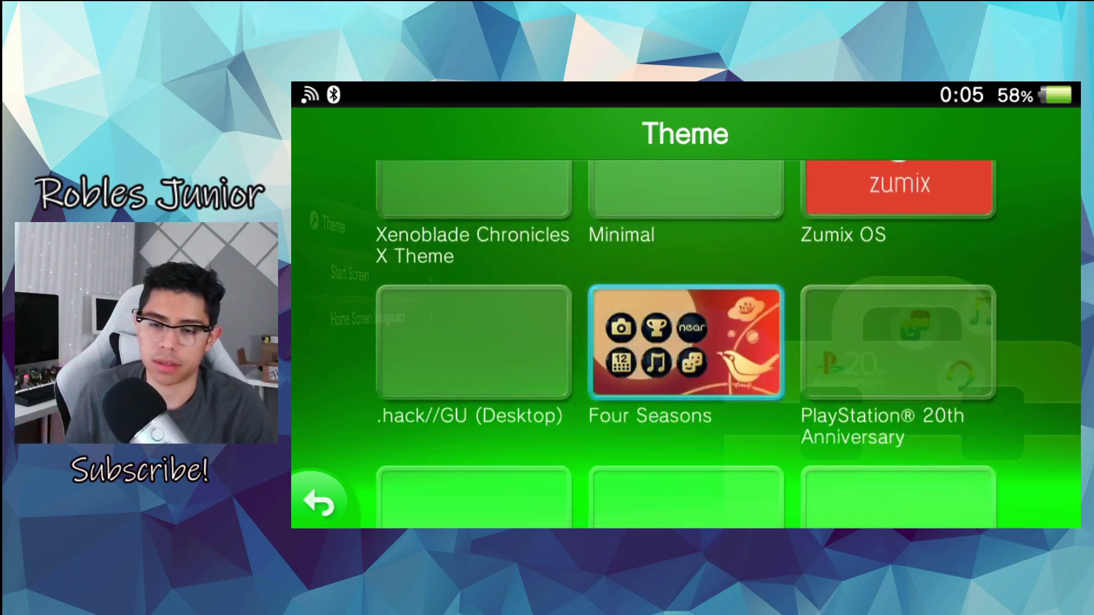
pyautogui.press('Down')
pyautogui.press('Down')
pyautogui.press('Up')
pyautogui.press('Up')
pyautogui.press('Up')
pyautogui.press('Down')
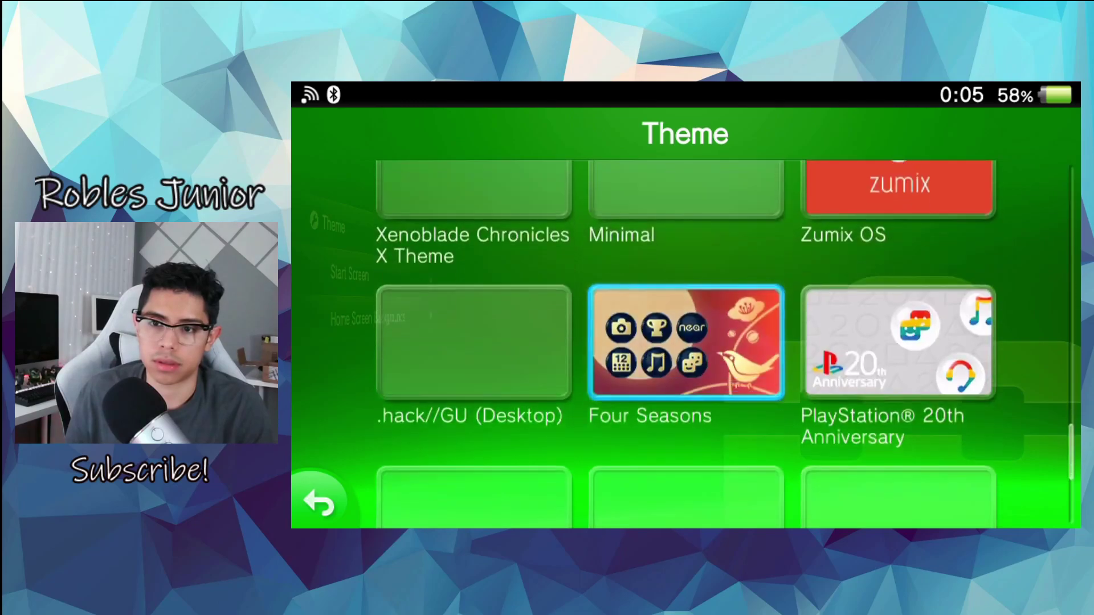
pyautogui.press('Left')
pyautogui.press('Up')
pyautogui.press('Up')
pyautogui.press('Up')
pyautogui.press('Up')
pyautogui.press('Up')
pyautogui.press('Up')
pyautogui.press('Up')
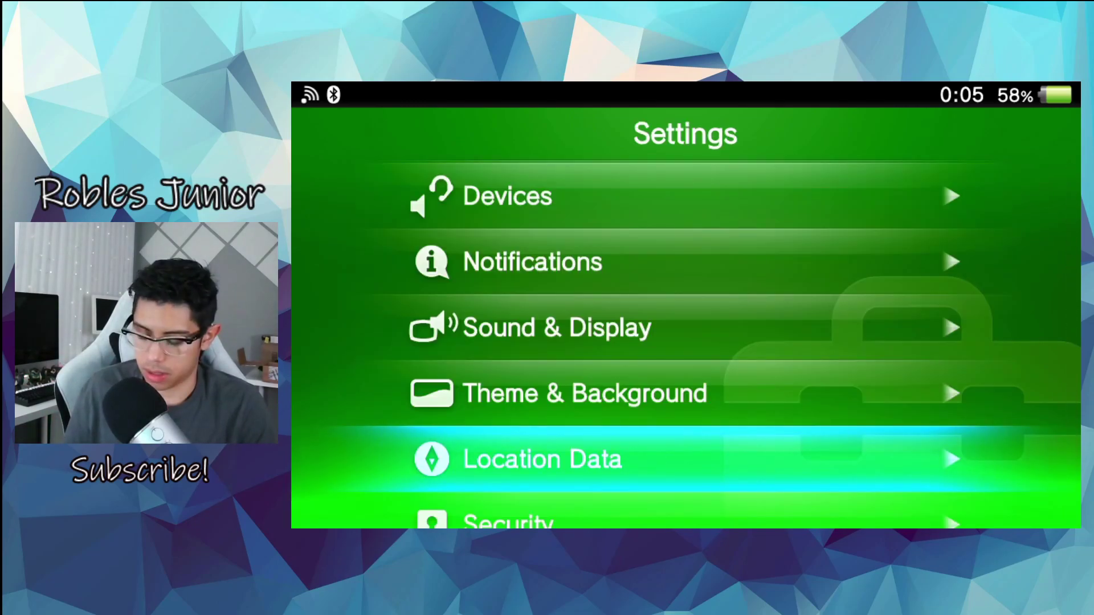
# Return to the home screen and start Custom Themes Manager.
pyautogui.press('Home')
pyautogui.press('Home')
pyautogui.press('Down')
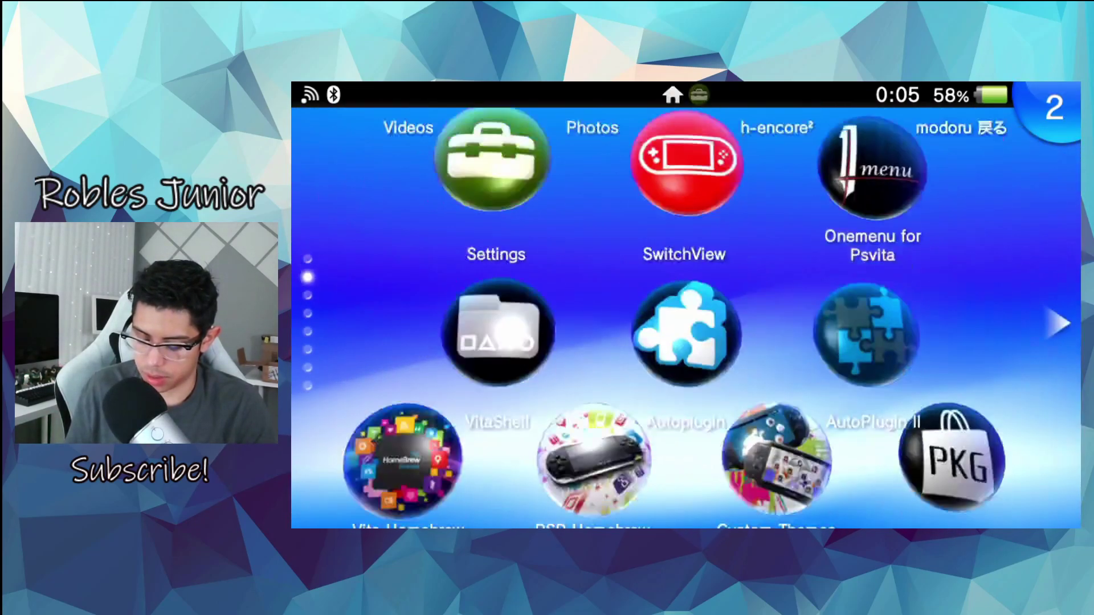
pyautogui.click(777, 311)
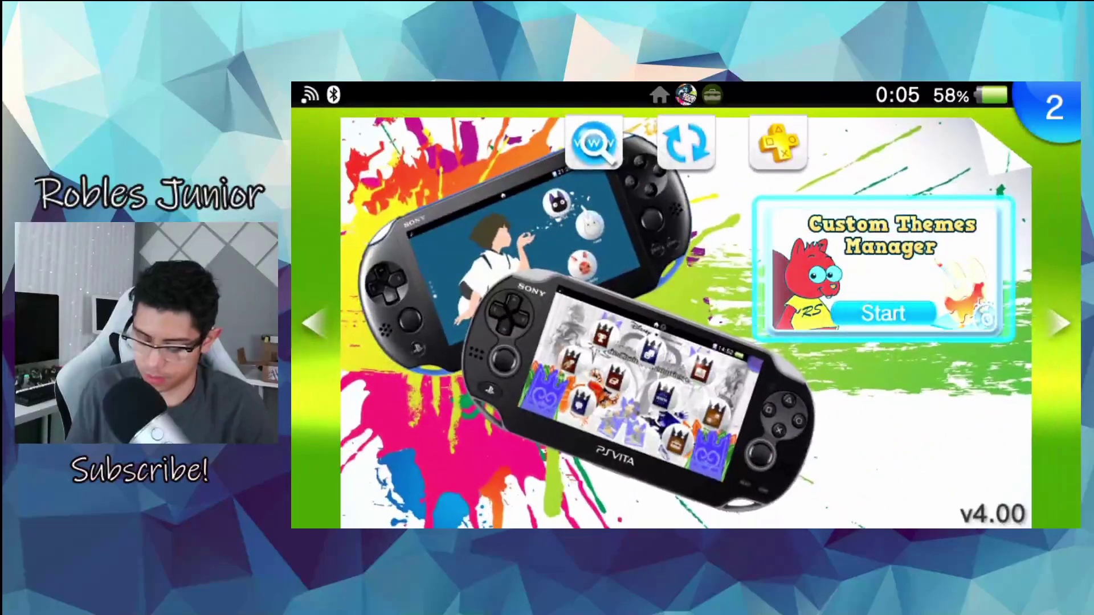
pyautogui.press('Return')
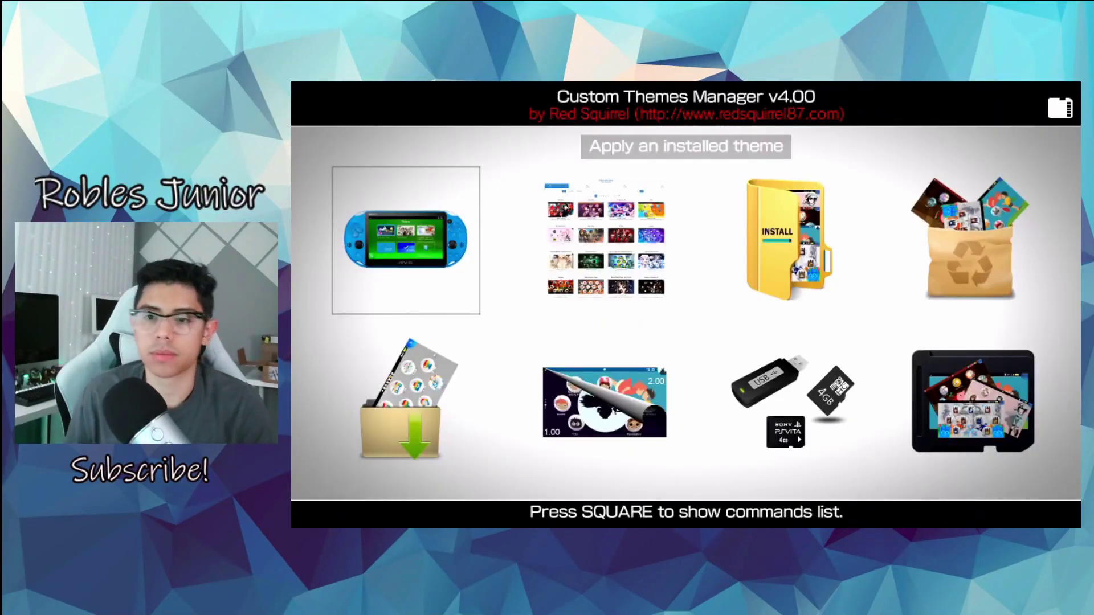
# Try to load the installed custom themes for removal, and close Custom Themes Manager.
pyautogui.press('Right')
pyautogui.press('Right')
pyautogui.press('Right')
pyautogui.press('Return')
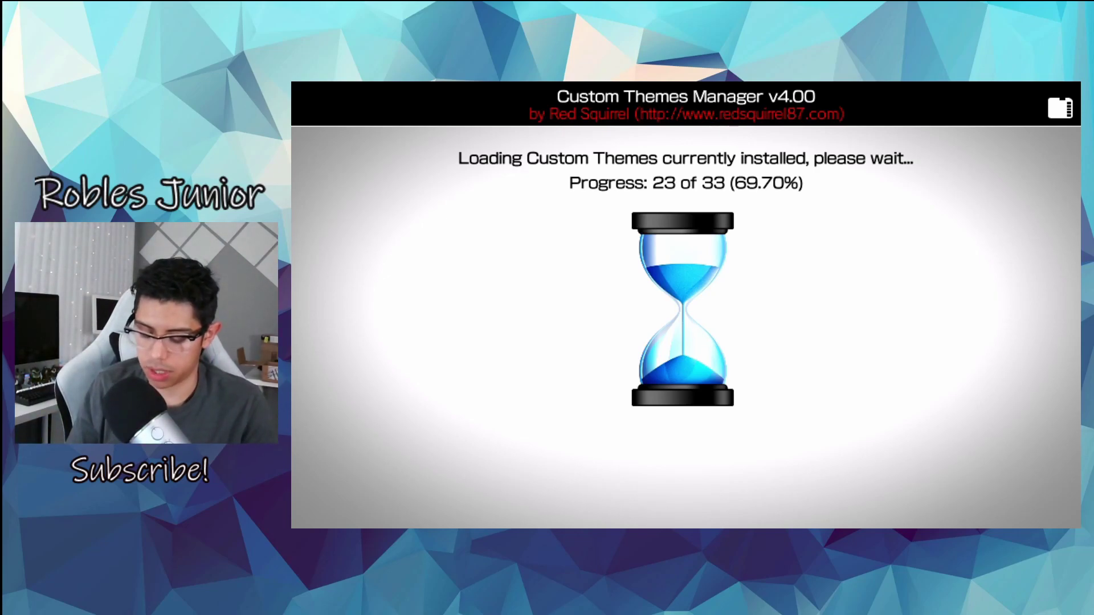
pyautogui.press('Home')
pyautogui.press('Escape')
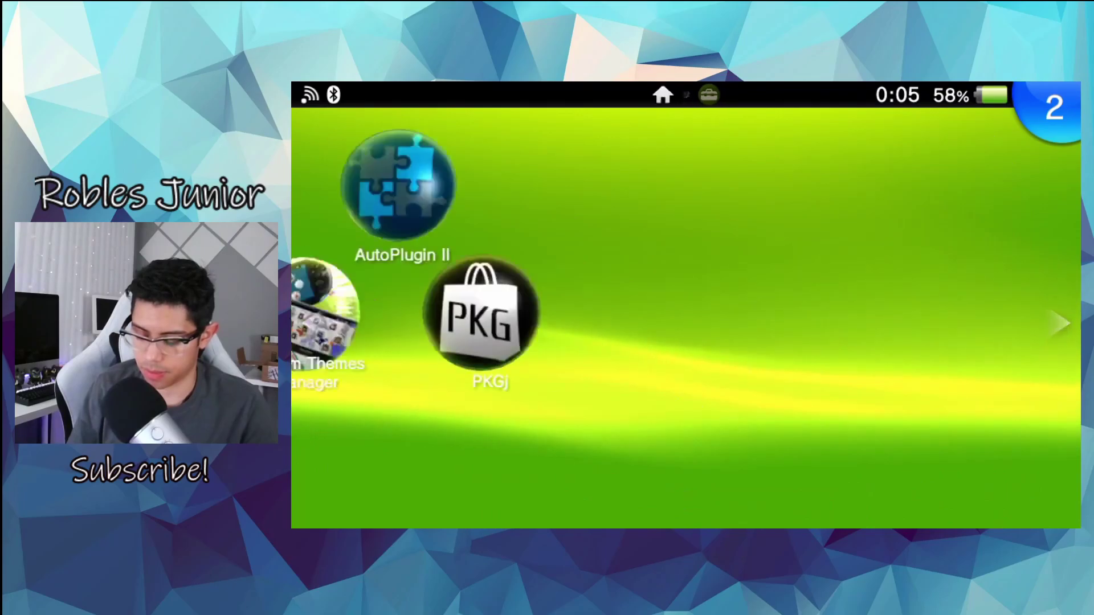
# View the PS2 Memories theme through the Apply an installed theme option of Custom Themes Manager, and return to the home screen.
pyautogui.click(777, 313)
pyautogui.click(884, 310)
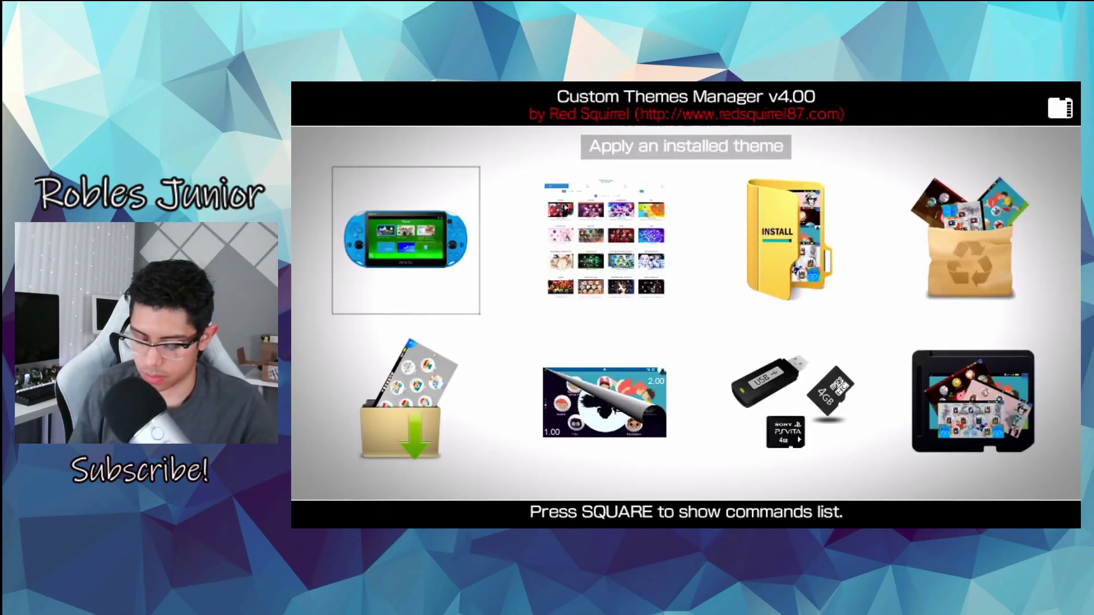
pyautogui.press('Return')
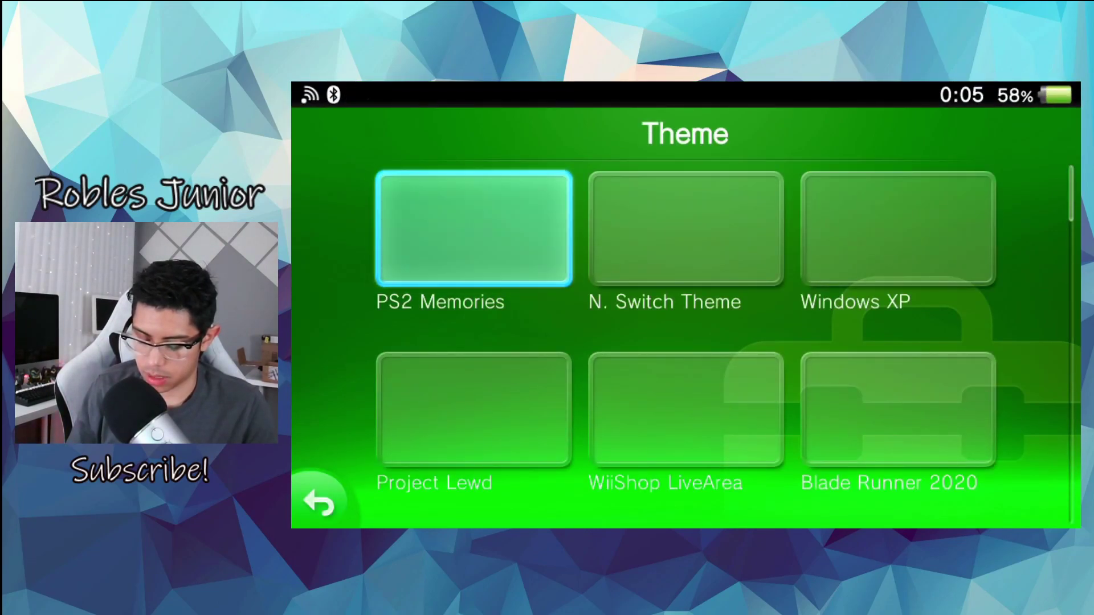
pyautogui.press('Return')
pyautogui.press('Escape')
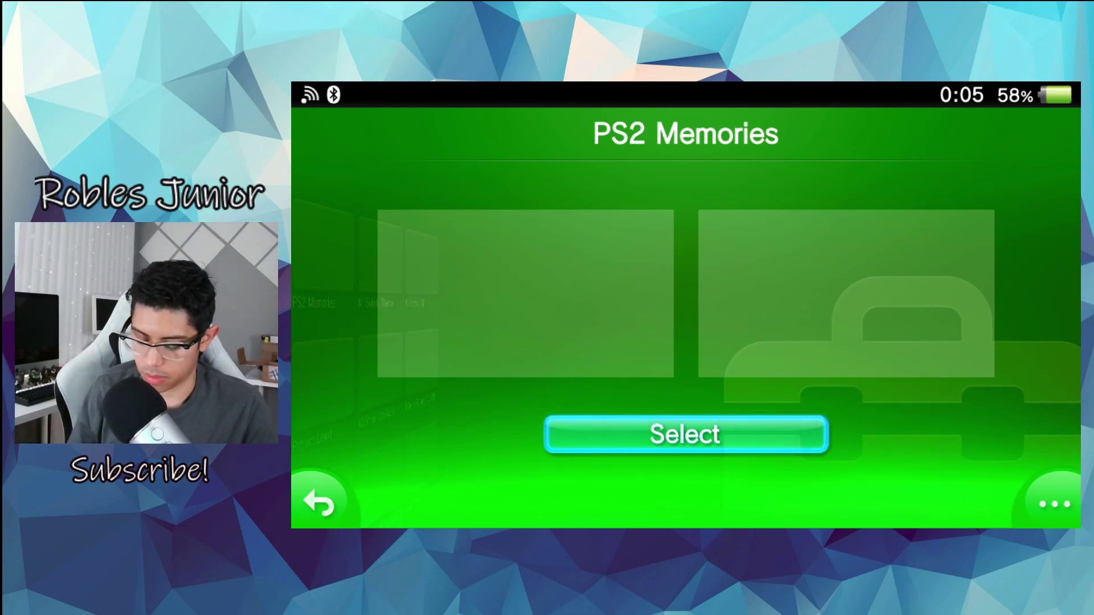
pyautogui.press('Home')
pyautogui.press('Home')
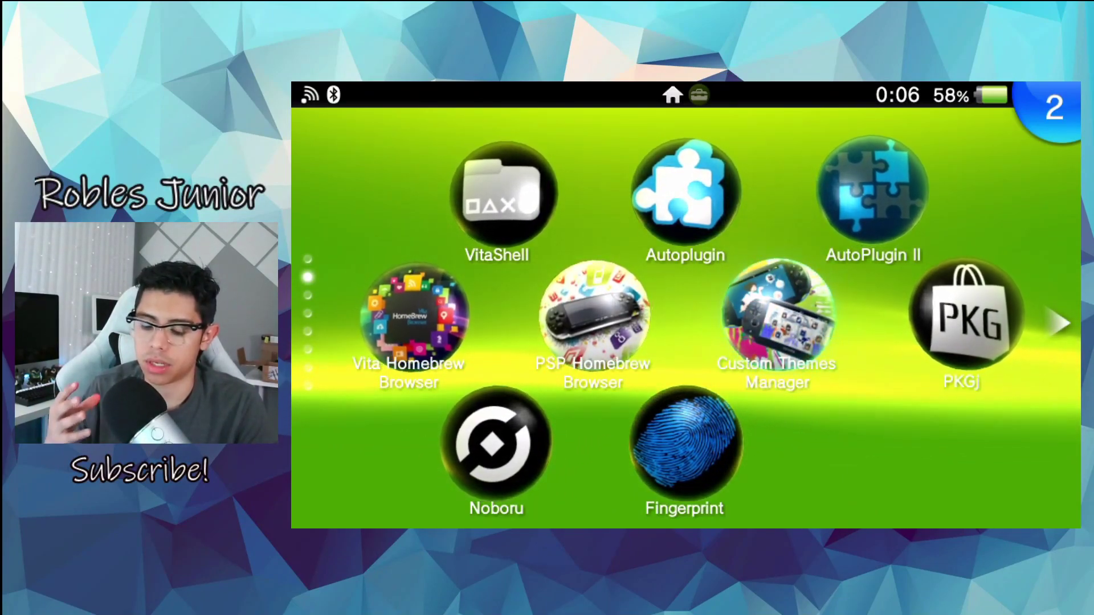
# Delete the Custom Themes Manager application and its data from the home screen.
pyautogui.click(844, 409)
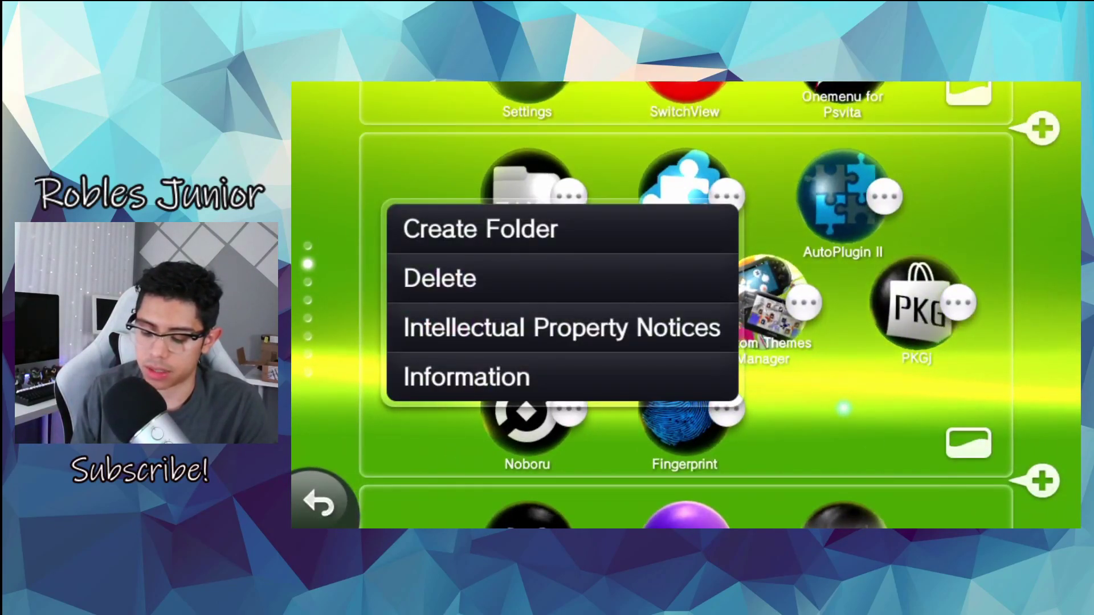
pyautogui.click(562, 278)
pyautogui.press('Right')
pyautogui.press('Right')
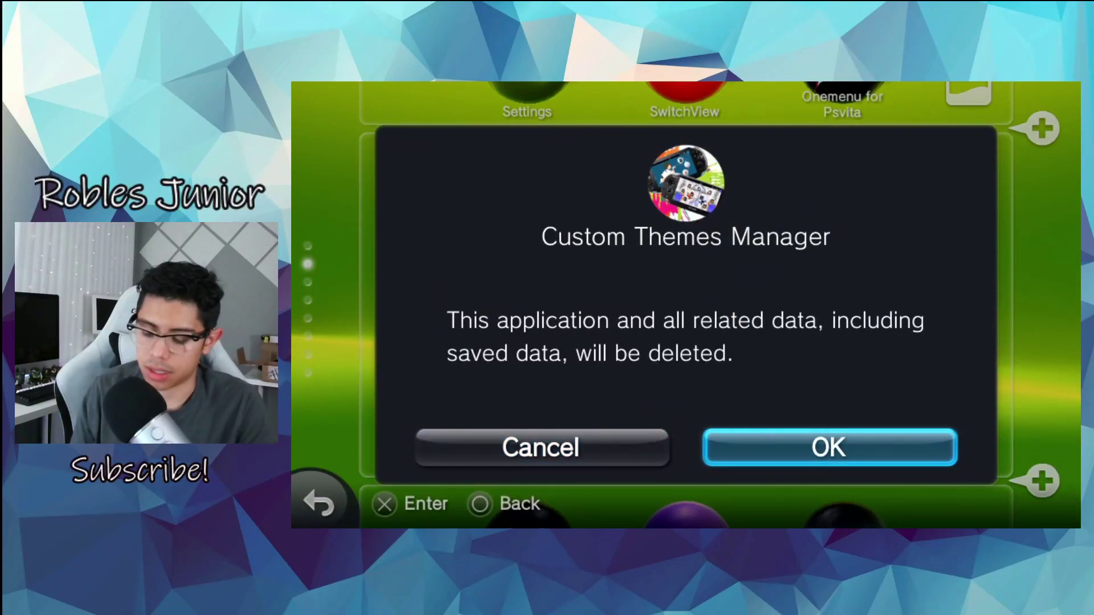
pyautogui.press('Return')
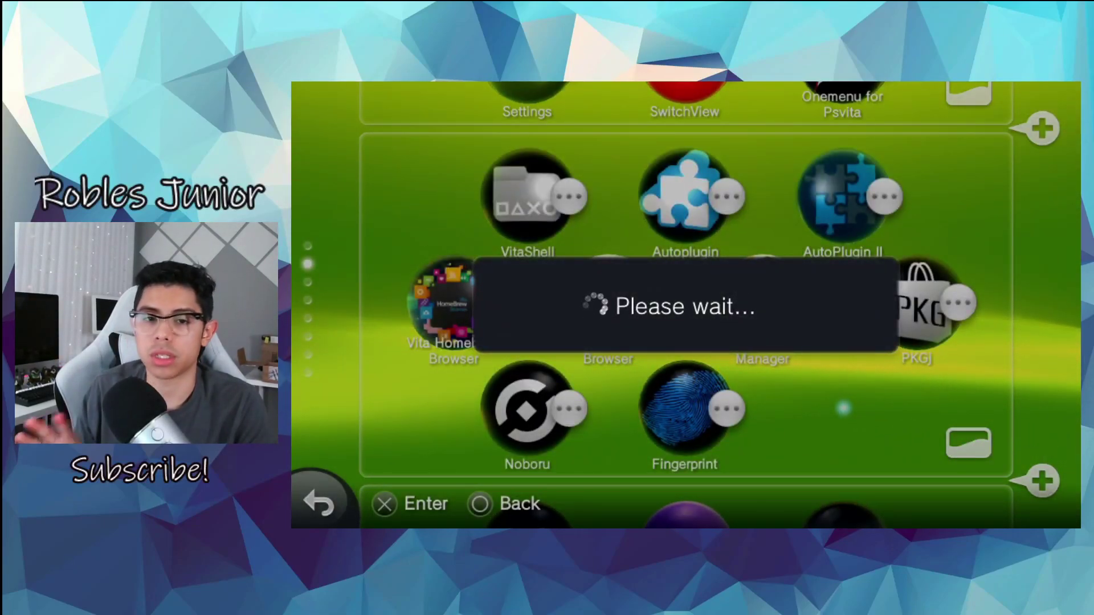
pyautogui.press('Escape')
# Reopen the theme list in Settings and check which custom themes are still listed.
pyautogui.press('Up')
pyautogui.press('Up')
pyautogui.press('Up')
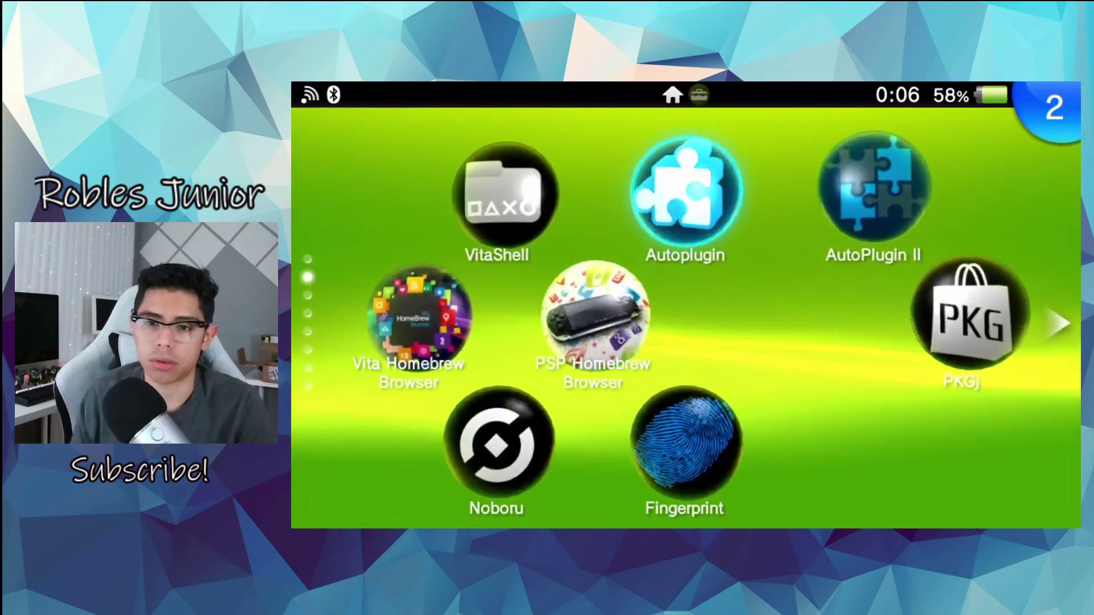
pyautogui.press('Right')
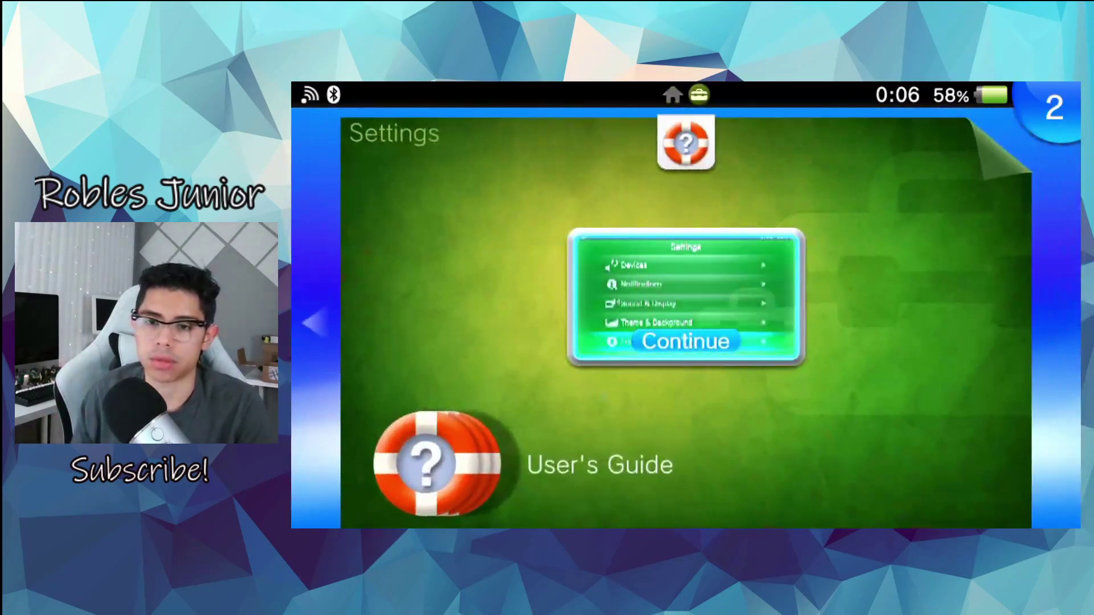
pyautogui.press('Return')
pyautogui.press('Up')
pyautogui.press('Return')
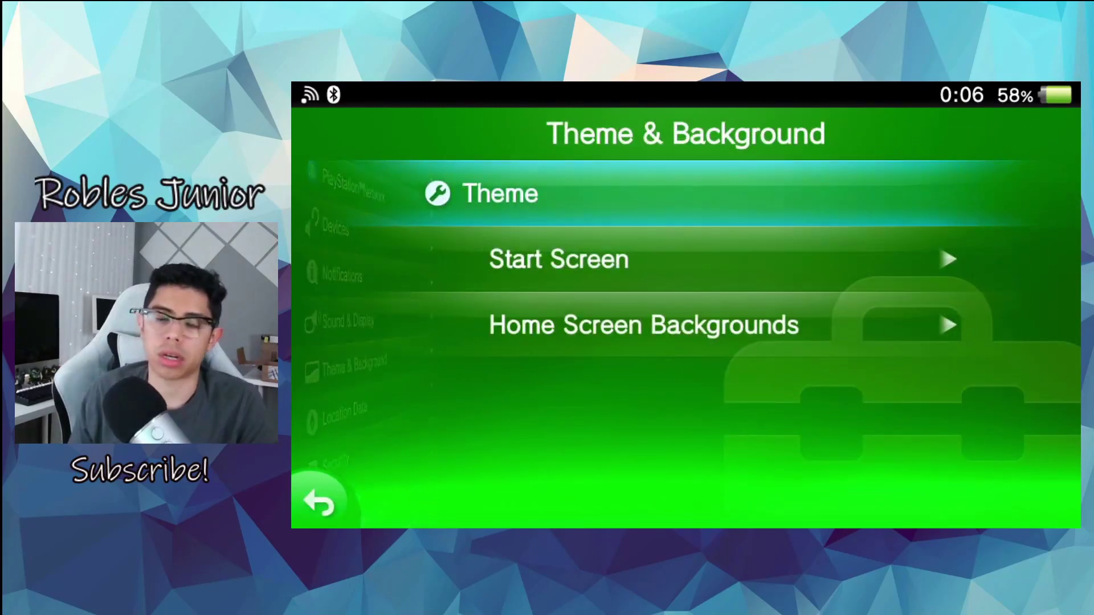
pyautogui.press('Return')
pyautogui.press('Down')
pyautogui.press('Down')
pyautogui.press('Down')
pyautogui.press('Down')
pyautogui.press('Down')
pyautogui.press('Down')
pyautogui.press('Down')
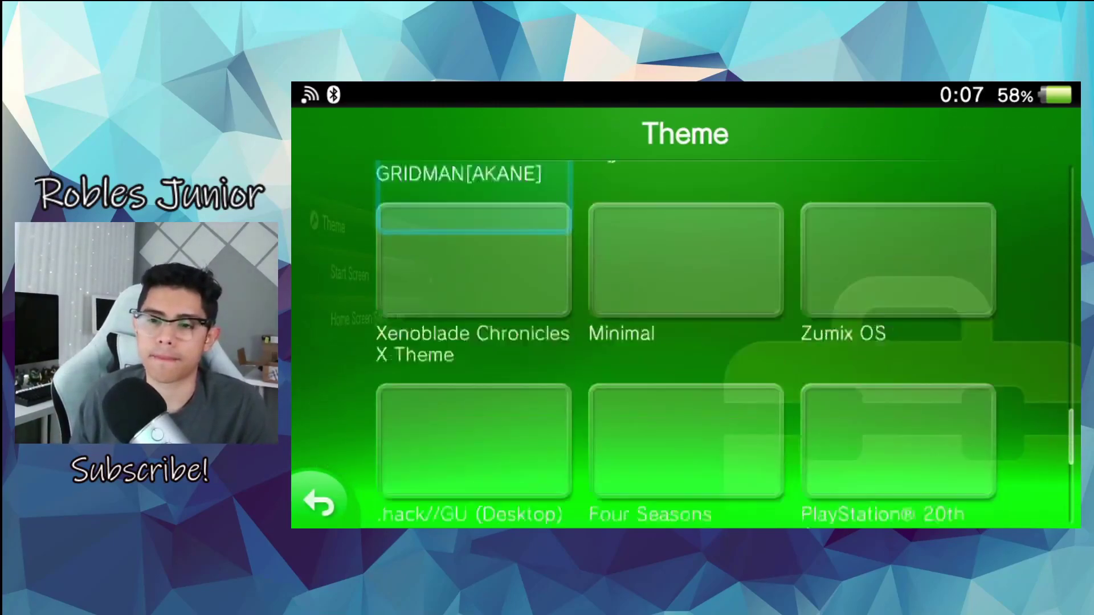
# Switch to VitaShell and open the ux0: partition.
pyautogui.press('Escape')
pyautogui.press('Return')
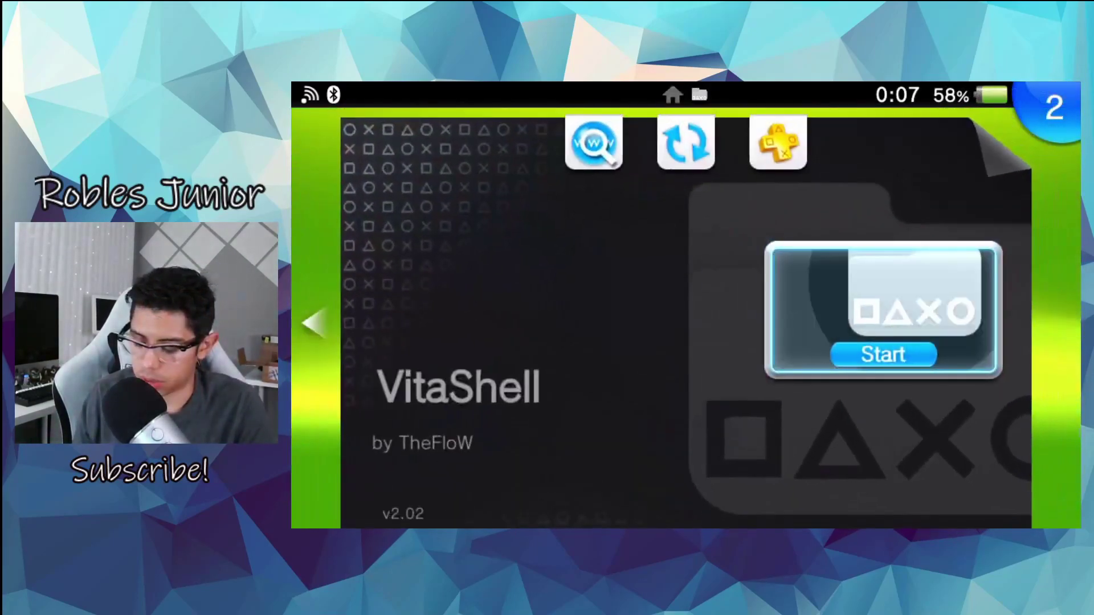
pyautogui.press('Return')
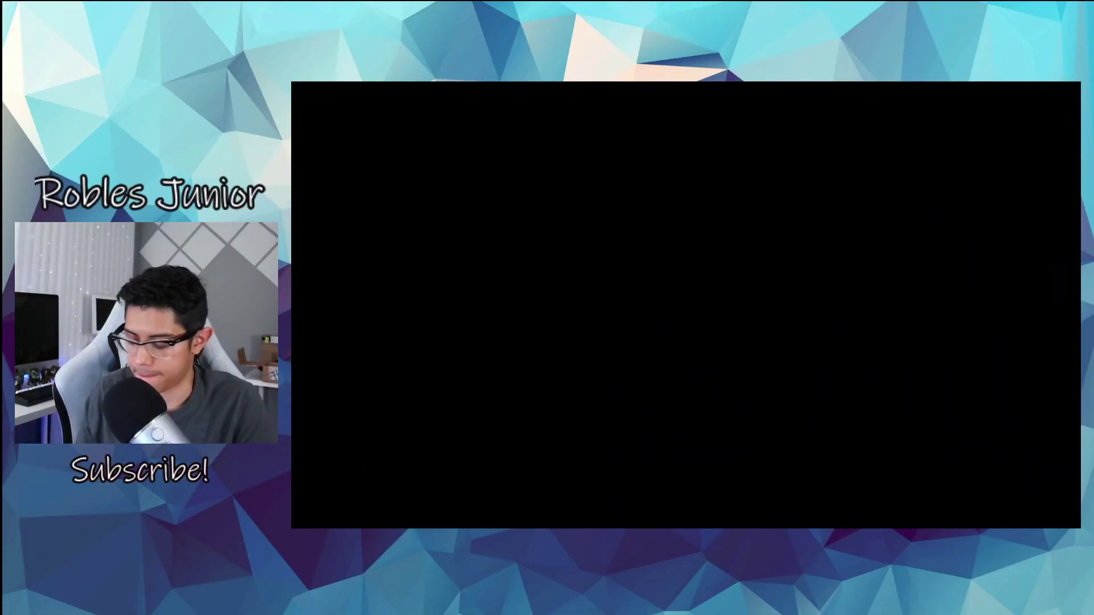
pyautogui.press('Down')
pyautogui.press('Down')
pyautogui.press('Down')
pyautogui.press('Down')
pyautogui.press('Down')
pyautogui.press('Down')
pyautogui.press('Down')
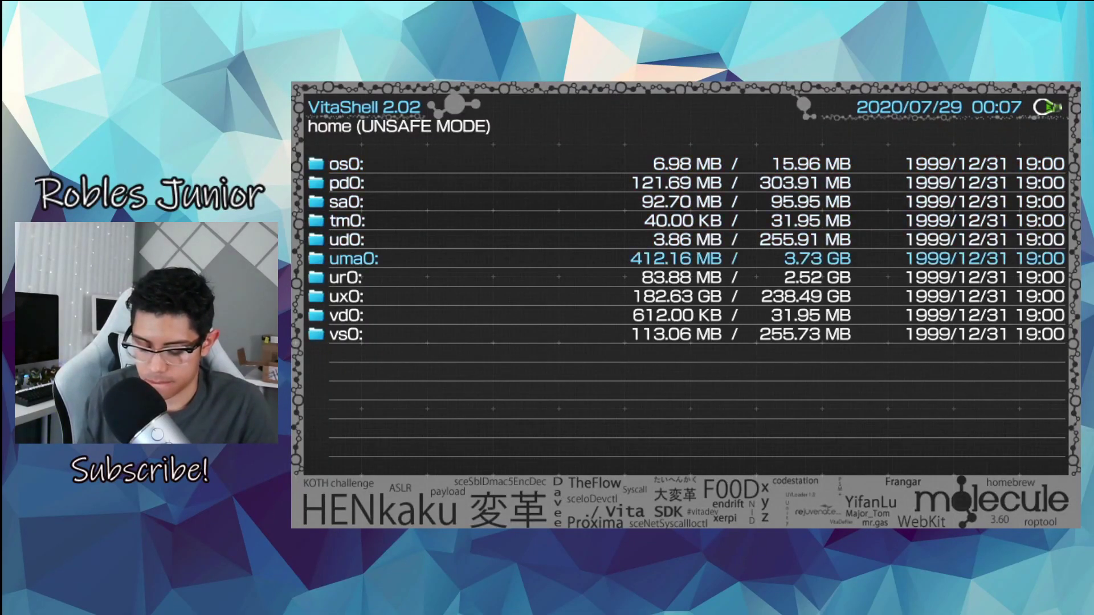
pyautogui.press('Return')
# Examine the contents of the customtheme folder in ux0: and return to the partition's folder list.
pyautogui.press('Down')
pyautogui.press('Down')
pyautogui.press('Down')
pyautogui.press('Down')
pyautogui.press('Down')
pyautogui.press('Down')
pyautogui.press('Down')
pyautogui.press('Down')
pyautogui.press('Down')
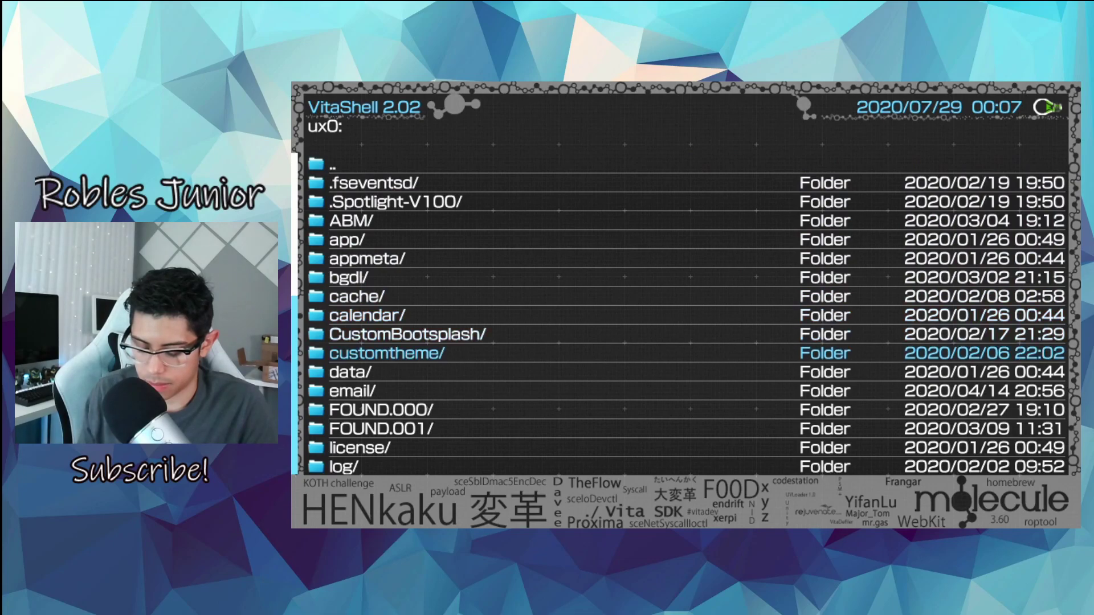
pyautogui.press('Return')
pyautogui.press('Down')
pyautogui.press('Down')
pyautogui.press('Down')
pyautogui.press('Down')
pyautogui.press('Up')
pyautogui.press('Up')
pyautogui.press('Up')
pyautogui.press('Up')
pyautogui.press('Return')
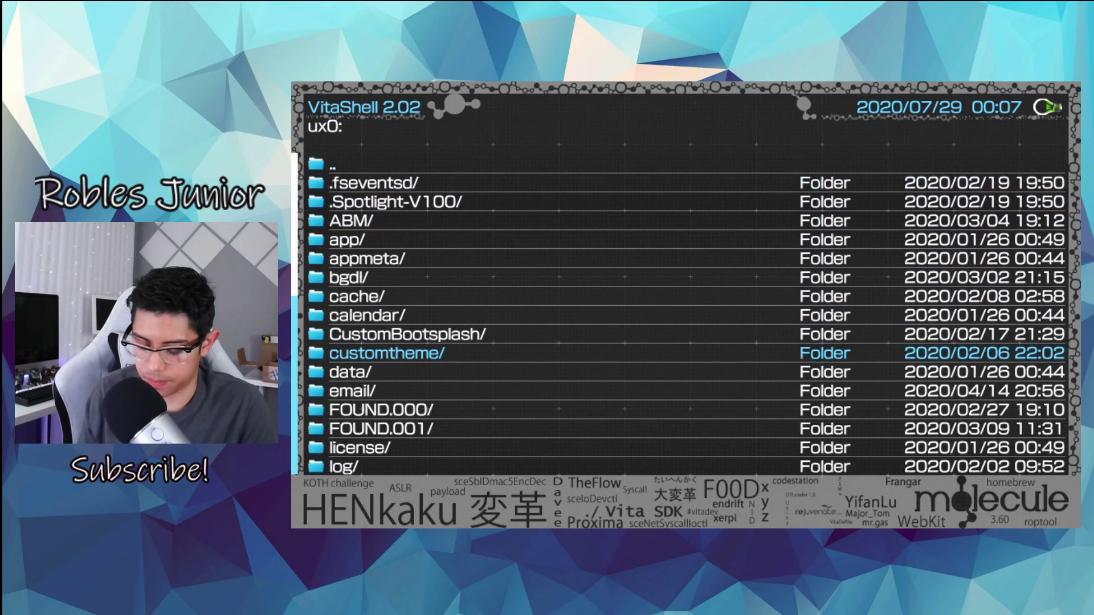
# Delete the customtheme folder from ux0: and confirm the deletion.
pyautogui.press('Menu')
pyautogui.press('Down')
pyautogui.press('Down')
pyautogui.press('Down')
pyautogui.press('Return')
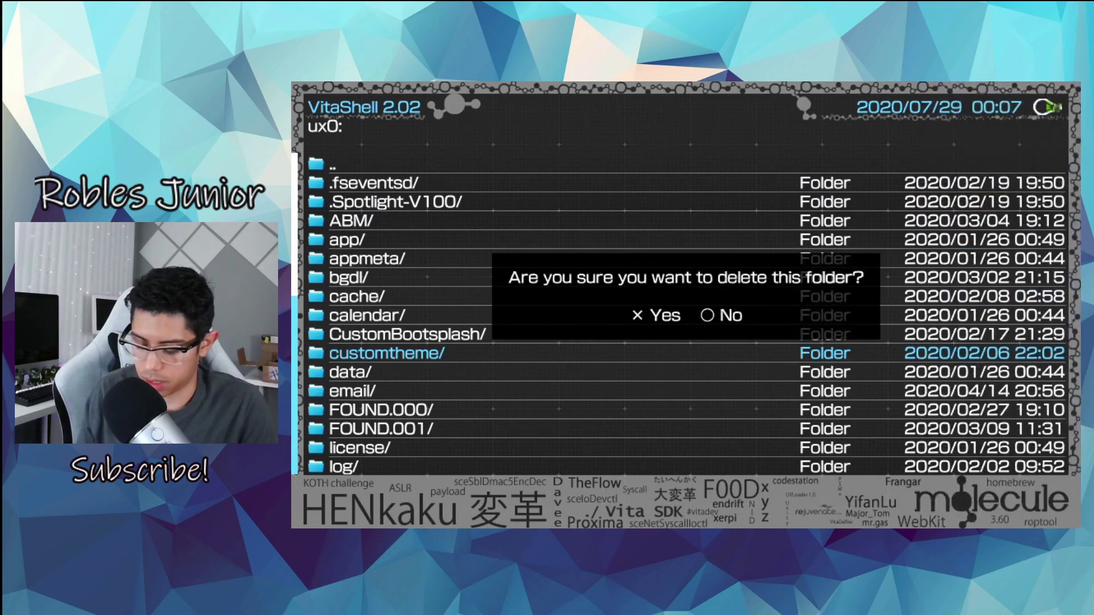
pyautogui.press('Return')
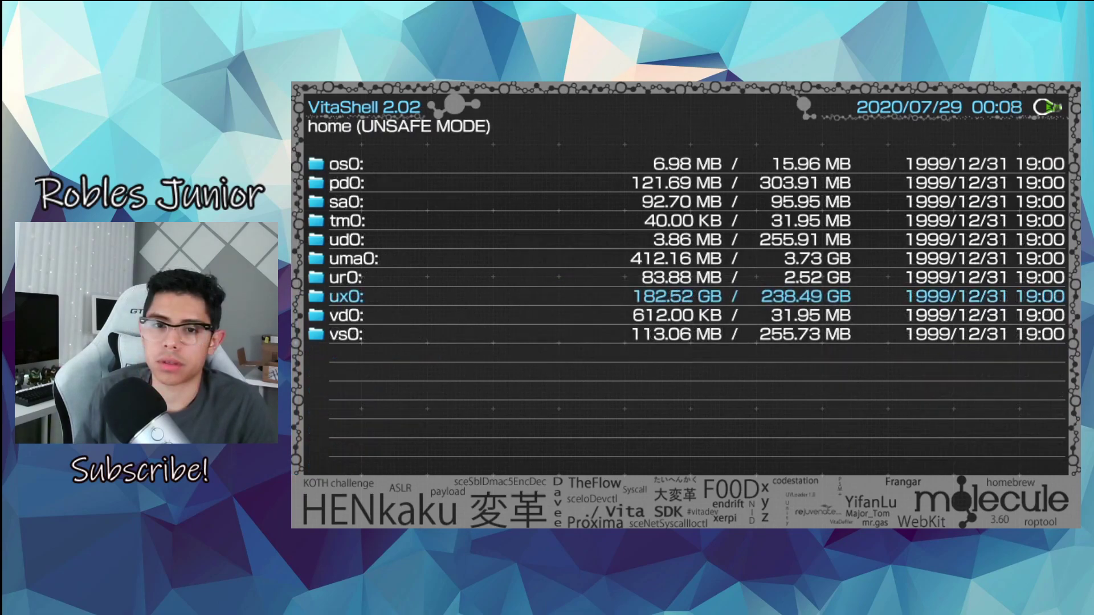
# Leave VitaShell and close the SwitchView application to get back to the home screen.
pyautogui.press('Menu')
pyautogui.press('Down')
pyautogui.press('Down')
pyautogui.press('Down')
pyautogui.press('Down')
pyautogui.press('Down')
pyautogui.press('Down')
pyautogui.press('Down')
pyautogui.press('Return')
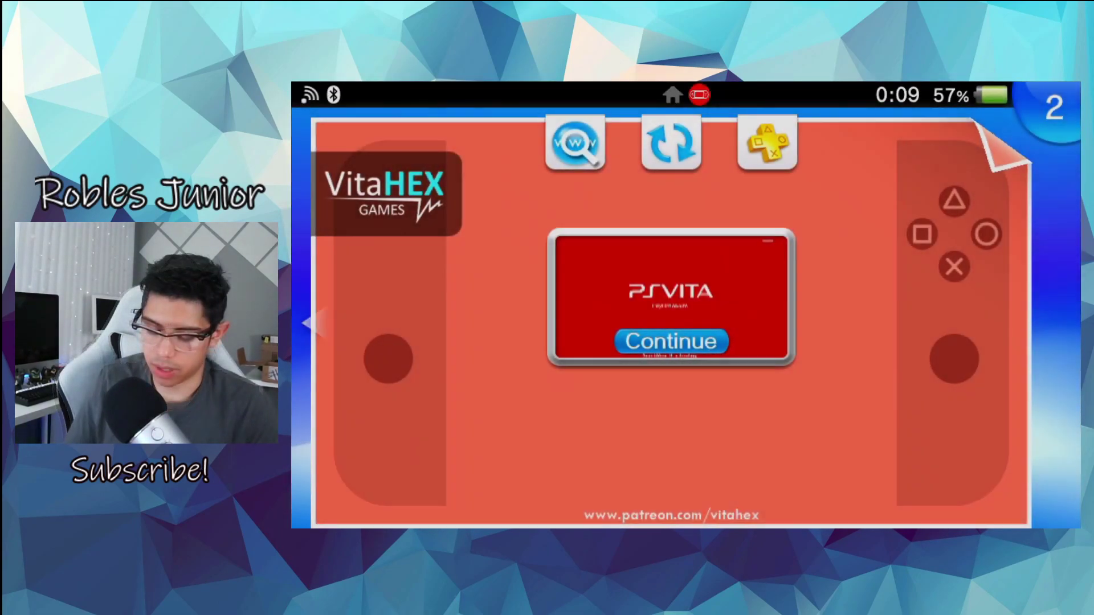
pyautogui.press('Return')
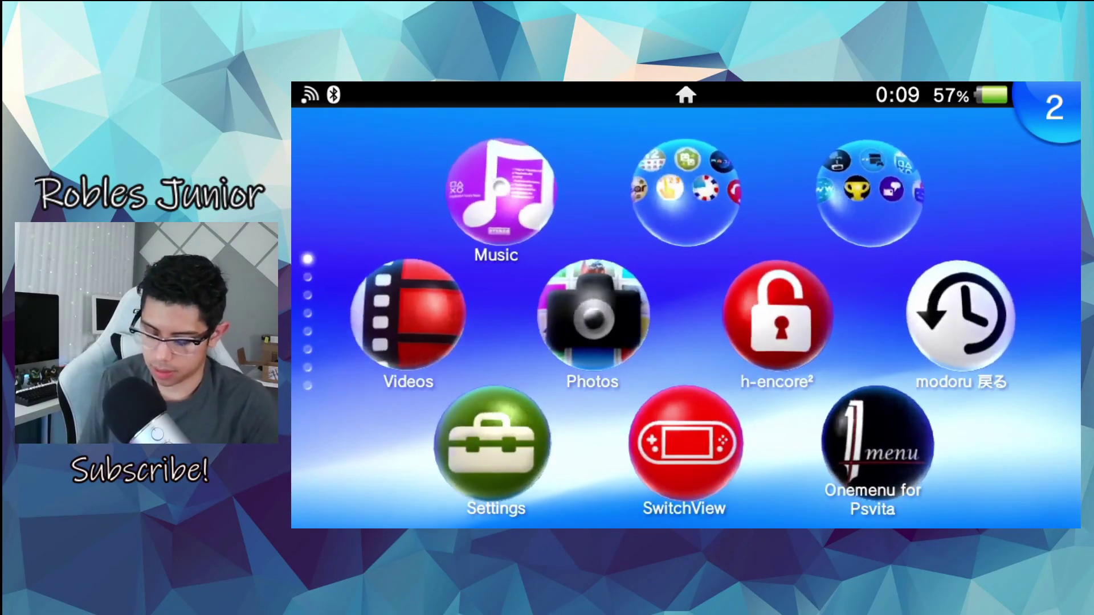
# Start the Settings application from the home screen.
pyautogui.press('Left')
pyautogui.press('Left')
pyautogui.press('Down')
pyautogui.press('Return')
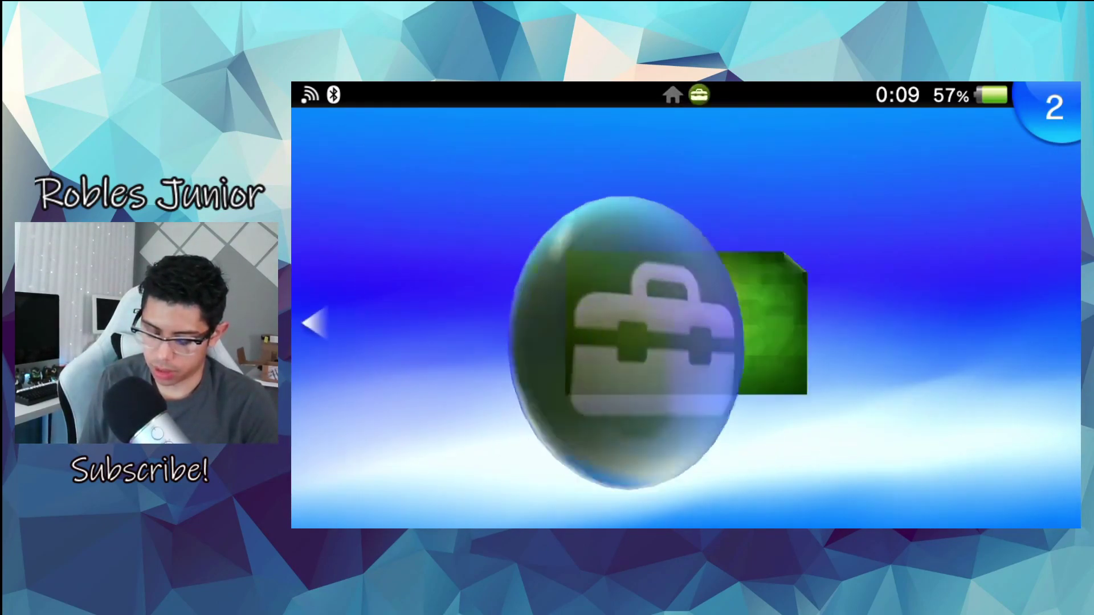
pyautogui.press('Return')
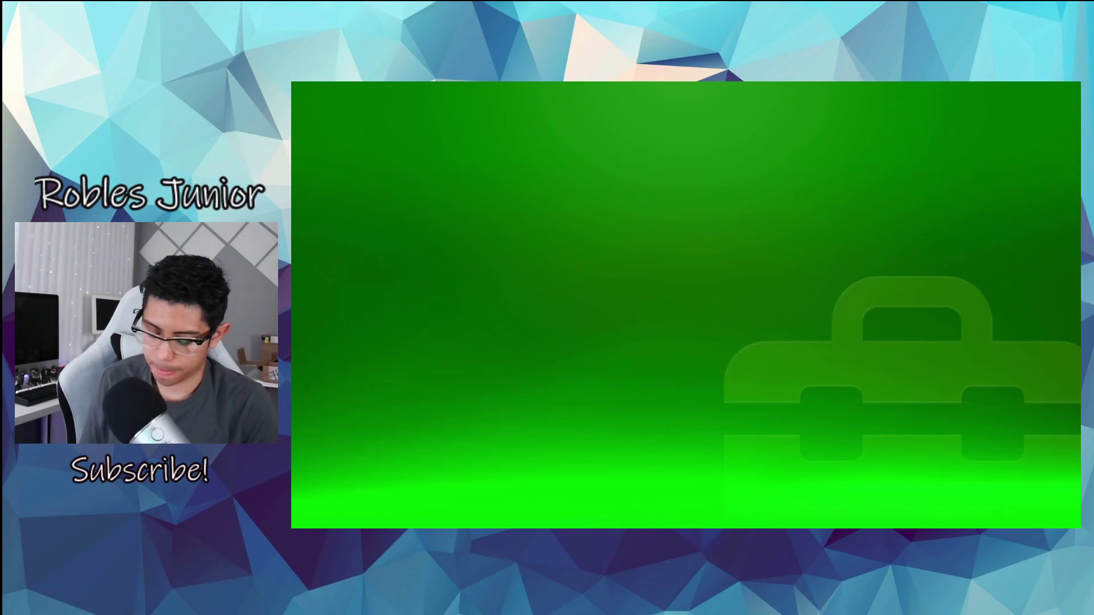
# Open the theme list under Theme & Background.
pyautogui.press('Down')
pyautogui.press('Down')
pyautogui.press('Down')
pyautogui.press('Down')
pyautogui.press('Down')
pyautogui.press('Down')
pyautogui.press('Down')
pyautogui.press('Down')
pyautogui.press('Down')
pyautogui.press('Down')
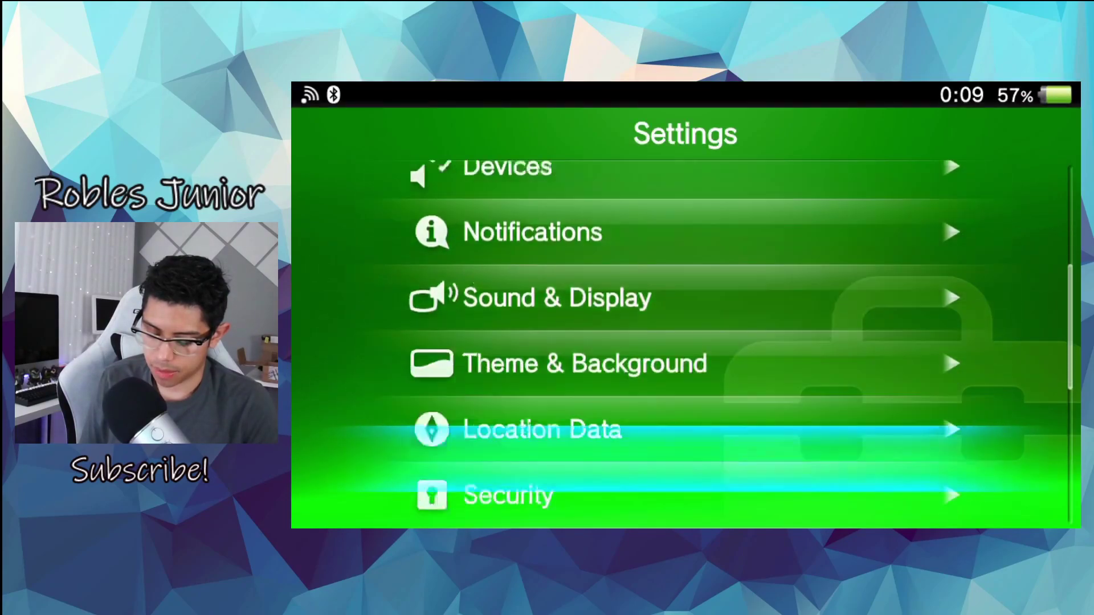
pyautogui.press('Up')
pyautogui.press('Up')
pyautogui.press('Return')
pyautogui.press('Return')
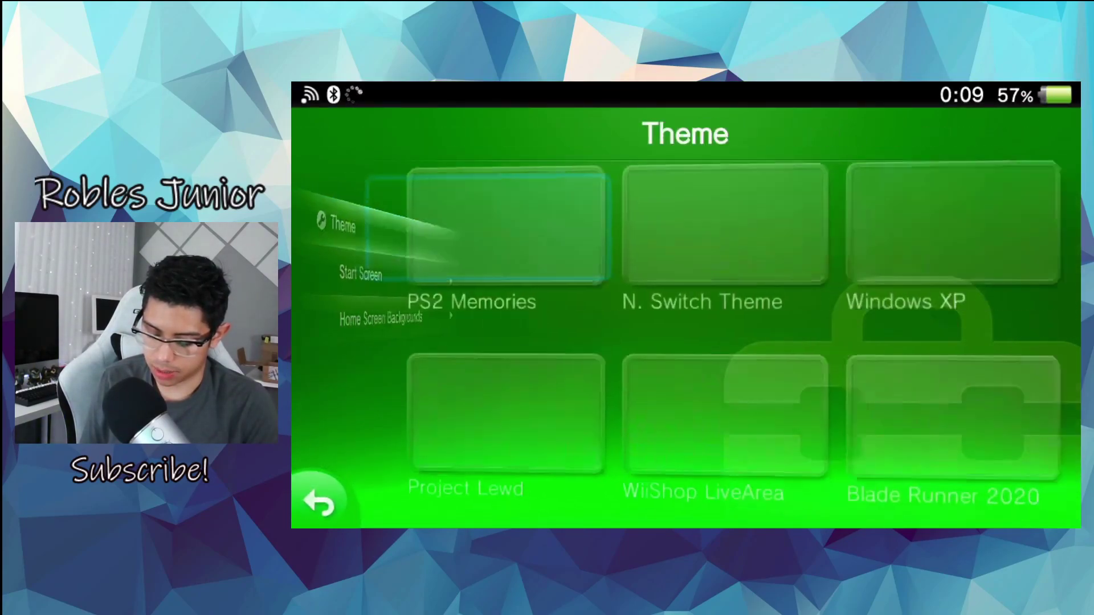
# Delete the PlayStation® 20th Anniversary theme listed directly before the unnamed themes and confirm the deletion.
pyautogui.press('Right')
pyautogui.press('Right')
pyautogui.press('Down')
pyautogui.press('Down')
pyautogui.press('Down')
pyautogui.press('Down')
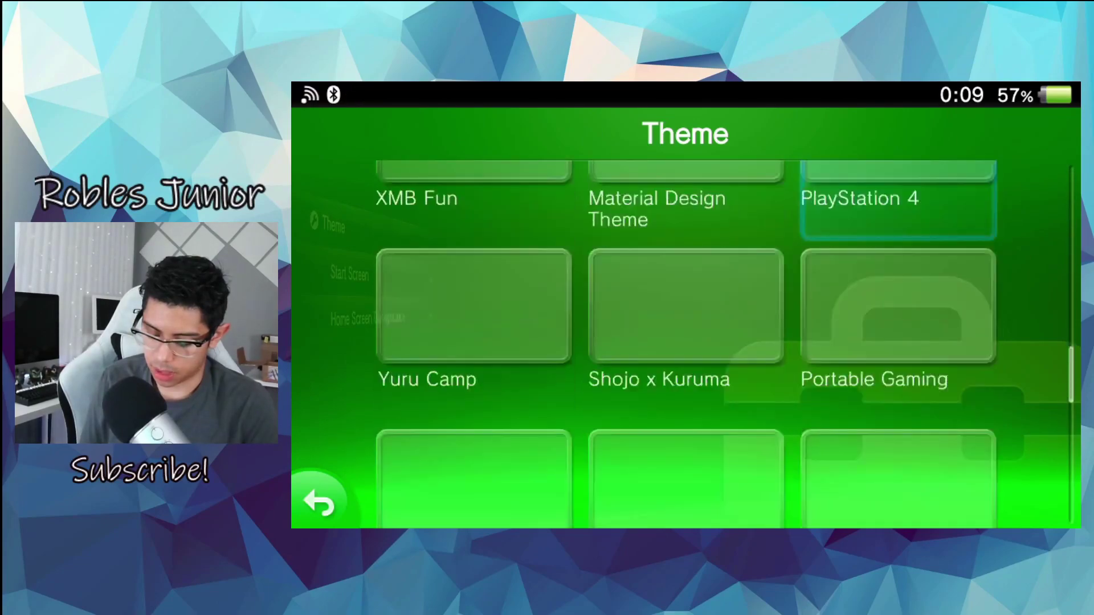
pyautogui.press('Down')
pyautogui.press('Down')
pyautogui.press('Down')
pyautogui.press('Down')
pyautogui.press('Down')
pyautogui.press('Down')
pyautogui.press('Up')
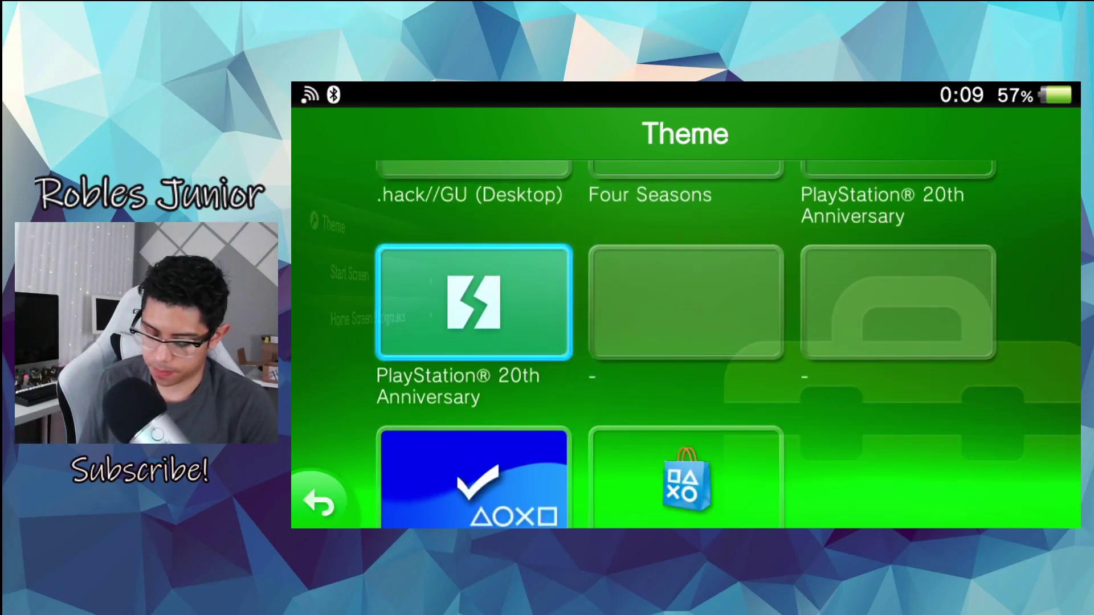
pyautogui.press('Return')
pyautogui.press('Menu')
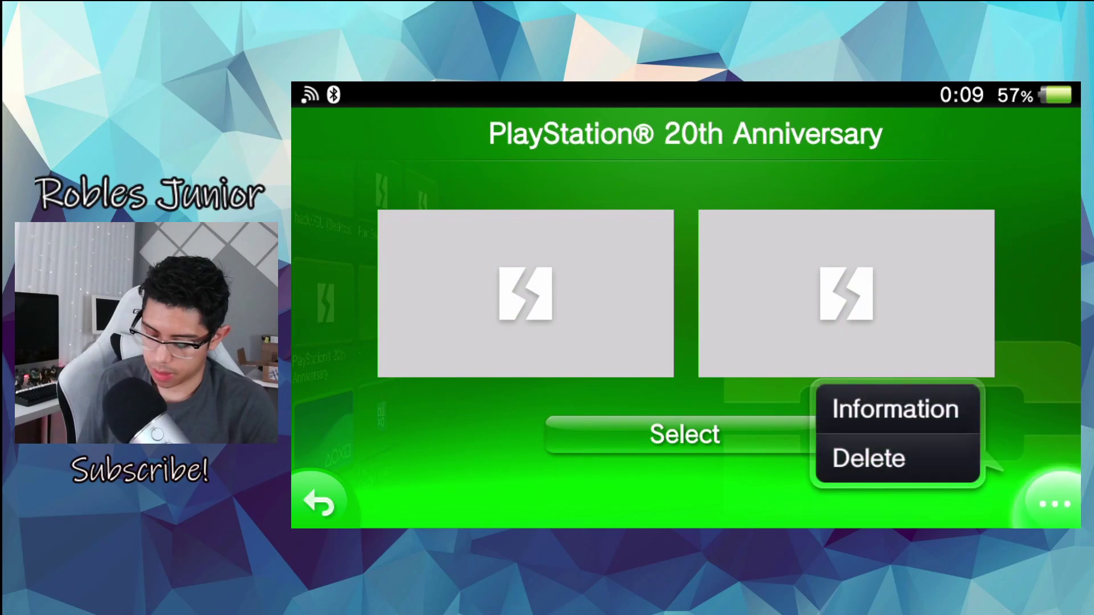
pyautogui.press('Return')
pyautogui.press('Right')
pyautogui.press('Return')
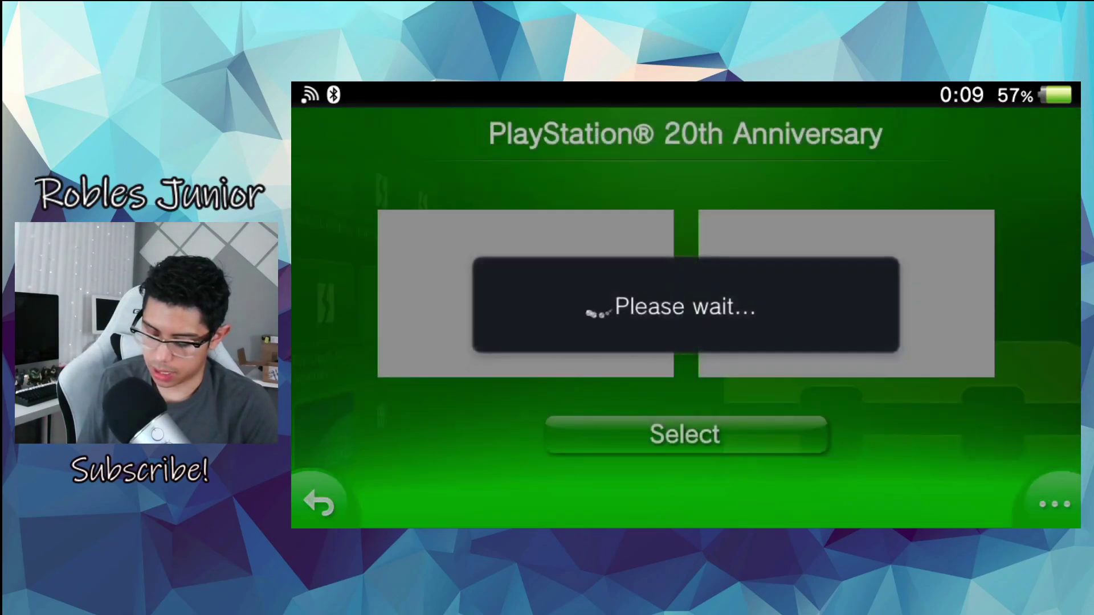
# Open the details of the unnamed theme next to the Default theme.
pyautogui.press('Right')
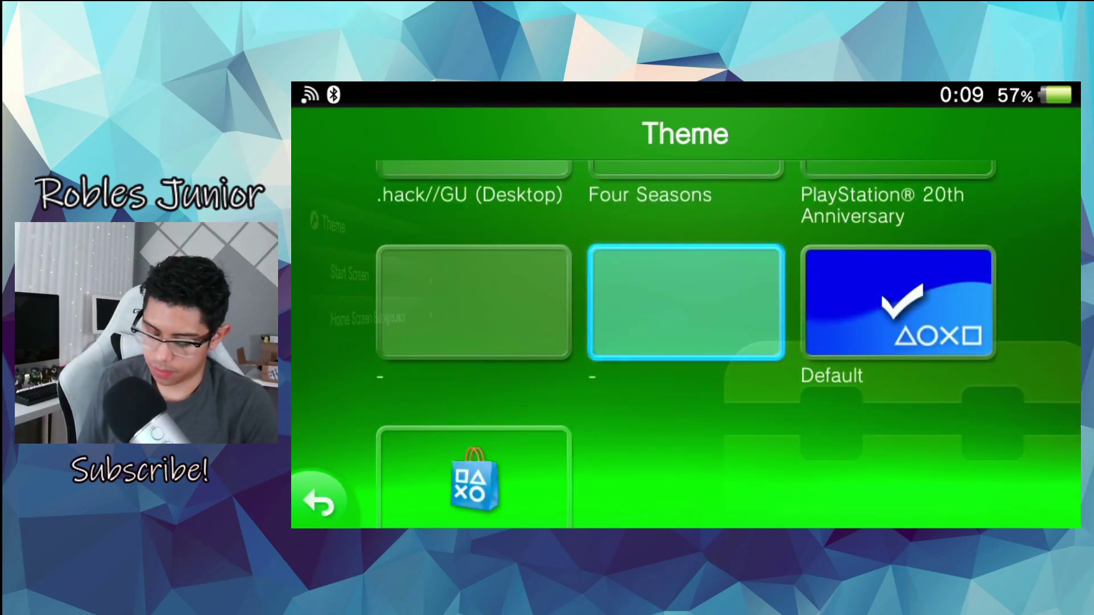
pyautogui.press('Return')
pyautogui.press('t')
pyautogui.press('Escape')
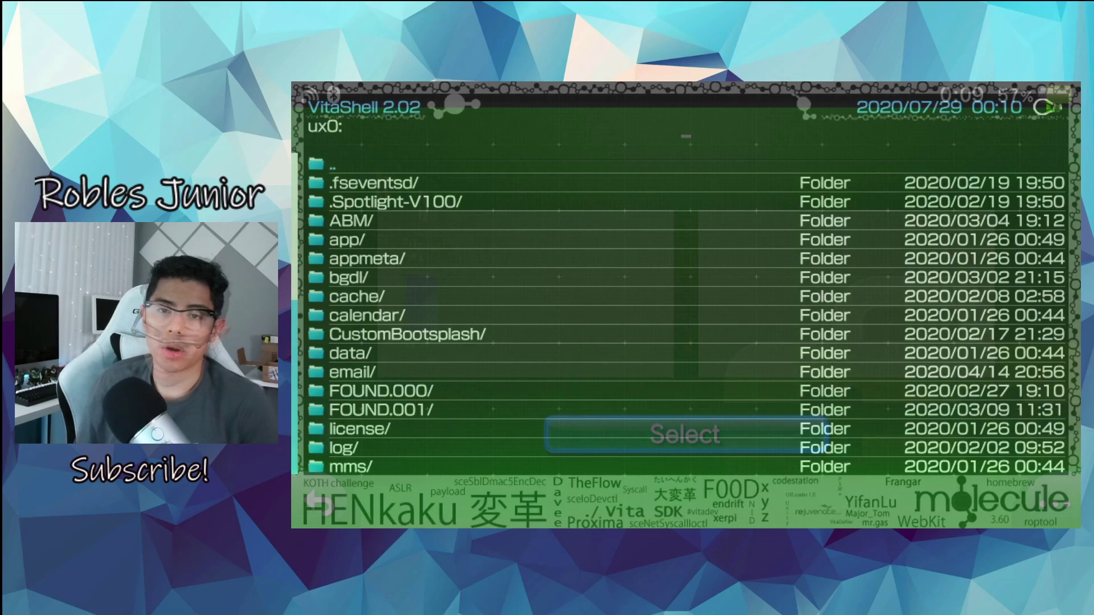
# Switch to VitaShell and open the vpk folder in ux0:.
pyautogui.press('Escape')
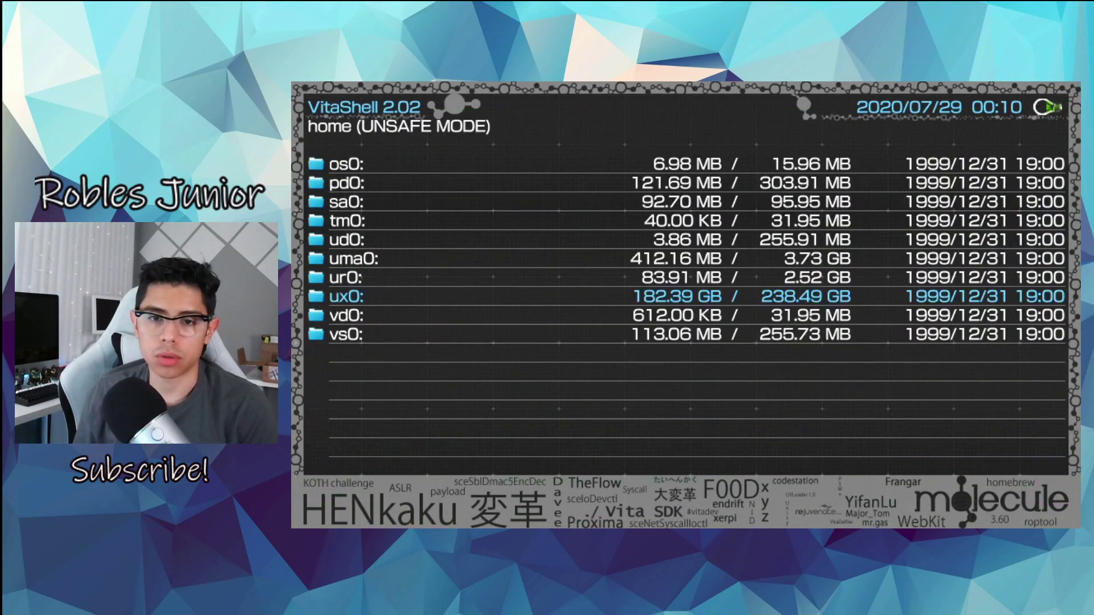
pyautogui.press('Return')
pyautogui.press('Down')
pyautogui.press('Down')
pyautogui.press('Down')
pyautogui.press('Down')
pyautogui.press('Down')
pyautogui.press('Down')
pyautogui.press('Down')
pyautogui.press('Down')
pyautogui.press('Down')
pyautogui.press('Down')
pyautogui.press('Down')
pyautogui.press('Down')
pyautogui.press('Down')
pyautogui.press('Down')
pyautogui.press('Down')
pyautogui.press('Down')
pyautogui.press('Down')
pyautogui.press('Down')
pyautogui.press('Down')
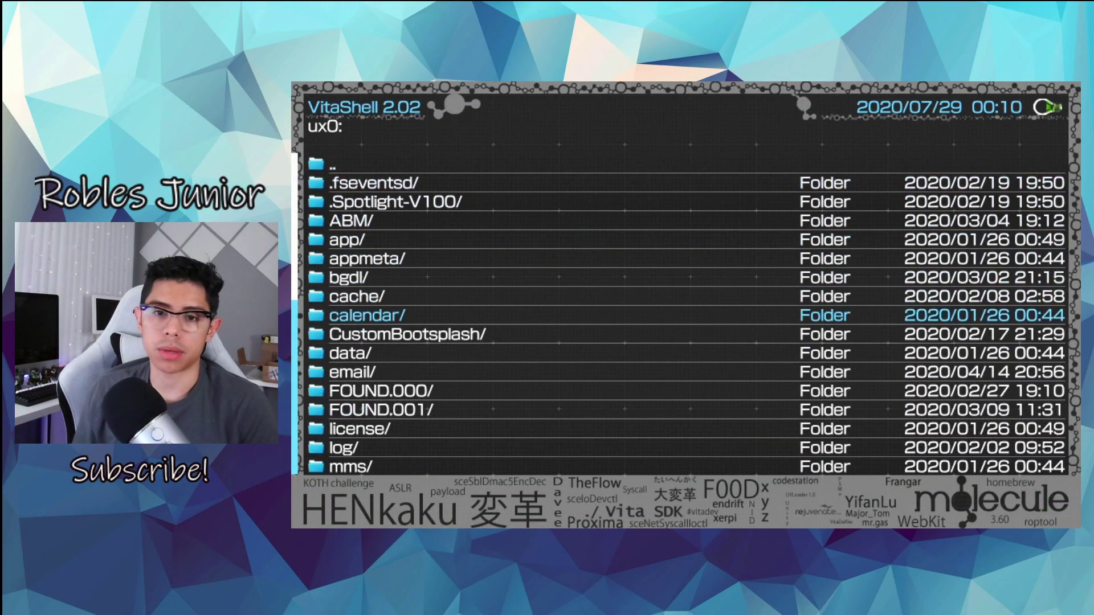
pyautogui.press('Down')
pyautogui.press('Down')
pyautogui.press('Down')
pyautogui.press('Down')
pyautogui.press('Down')
pyautogui.press('Down')
pyautogui.press('Down')
pyautogui.press('Down')
pyautogui.press('Down')
pyautogui.press('Down')
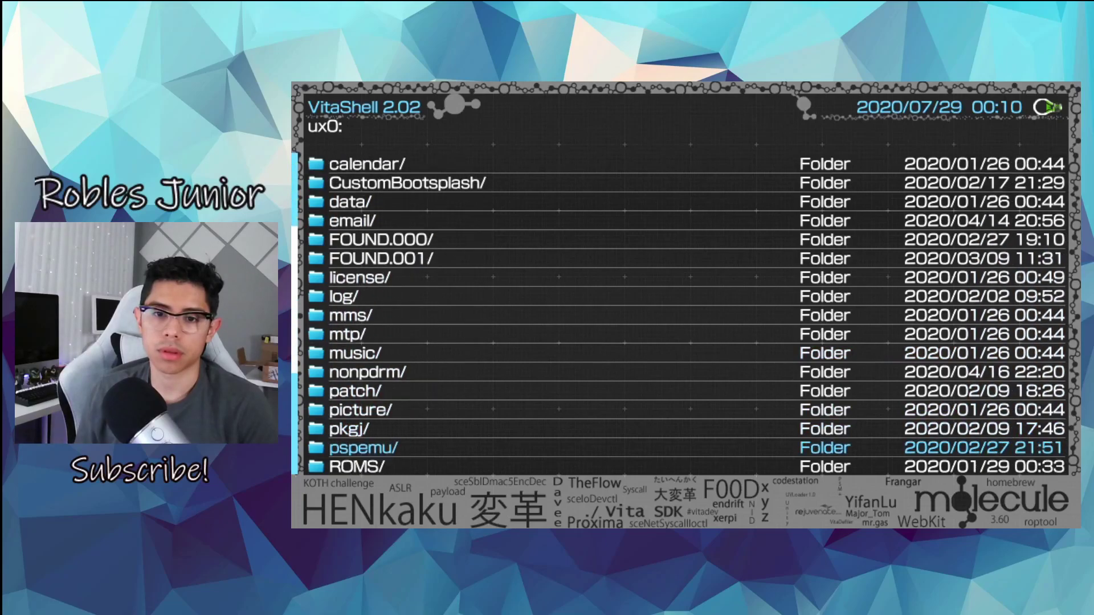
pyautogui.press('Up')
pyautogui.press('Up')
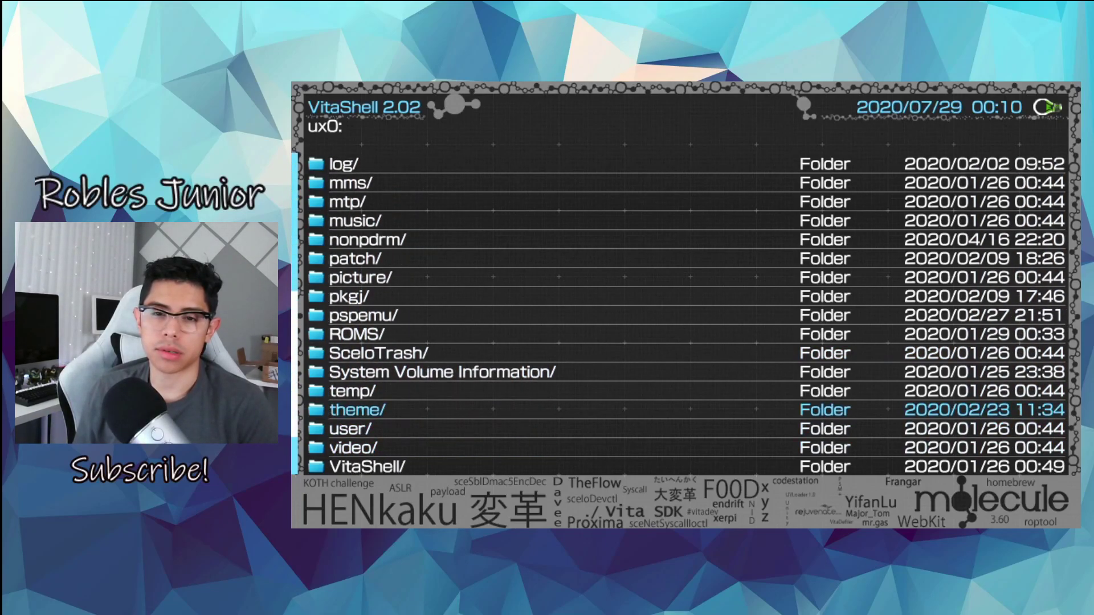
pyautogui.press('Down')
pyautogui.press('Down')
pyautogui.press('Down')
pyautogui.press('Down')
pyautogui.press('Down')
pyautogui.press('Up')
pyautogui.press('Return')
# Install the CTManager.vpk package from ux0:vpk/ and confirm the installation.
pyautogui.press('Down')
pyautogui.press('Down')
pyautogui.press('Down')
pyautogui.press('Down')
pyautogui.press('Down')
pyautogui.press('Down')
pyautogui.press('Down')
pyautogui.press('Down')
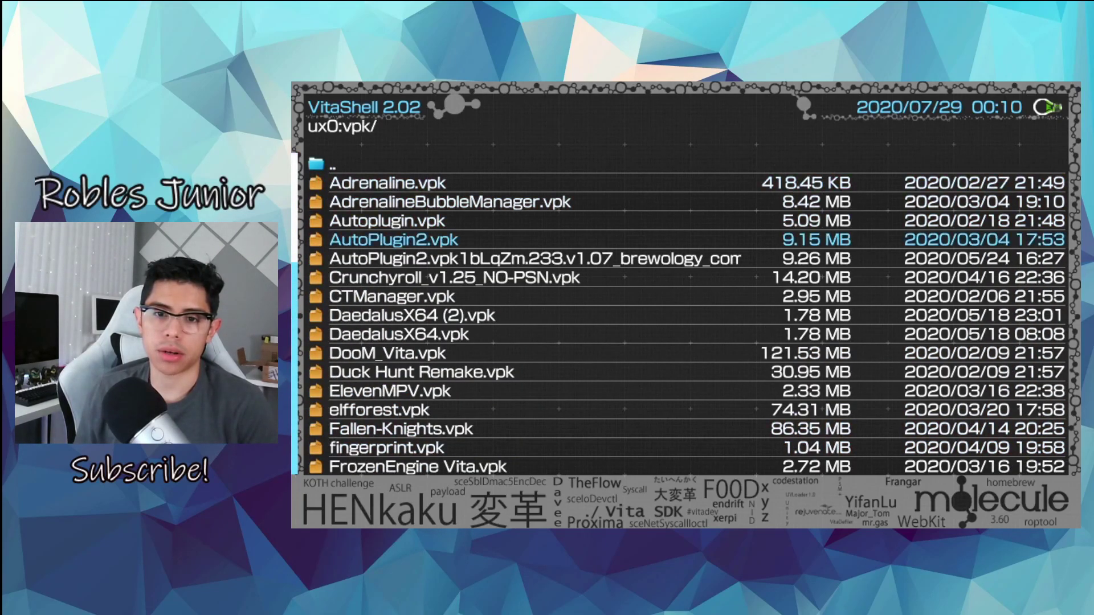
pyautogui.press('Up')
pyautogui.press('Return')
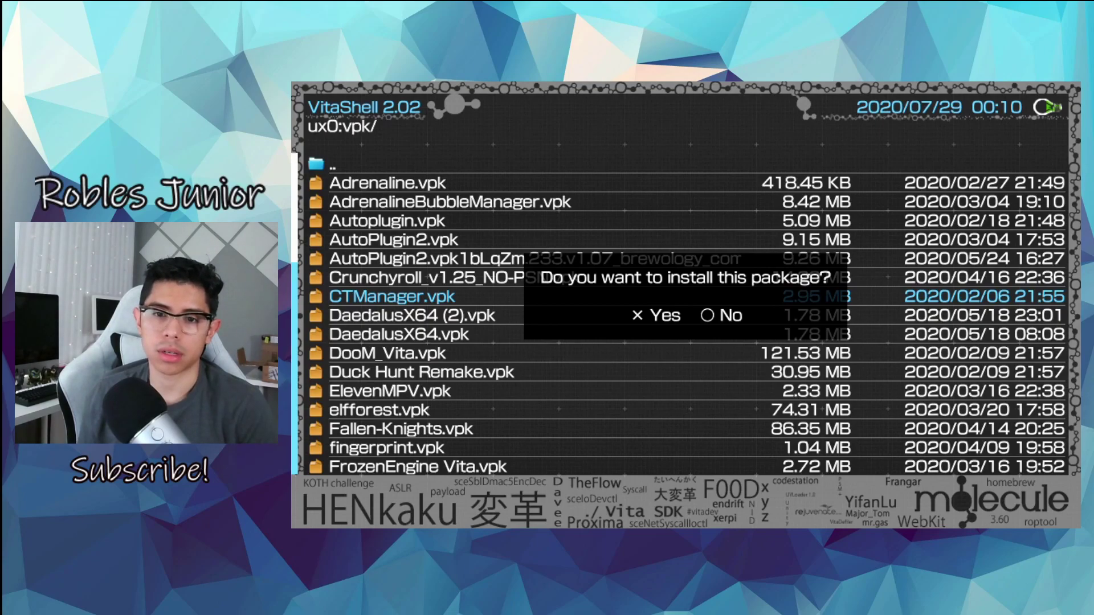
pyautogui.press('Return')
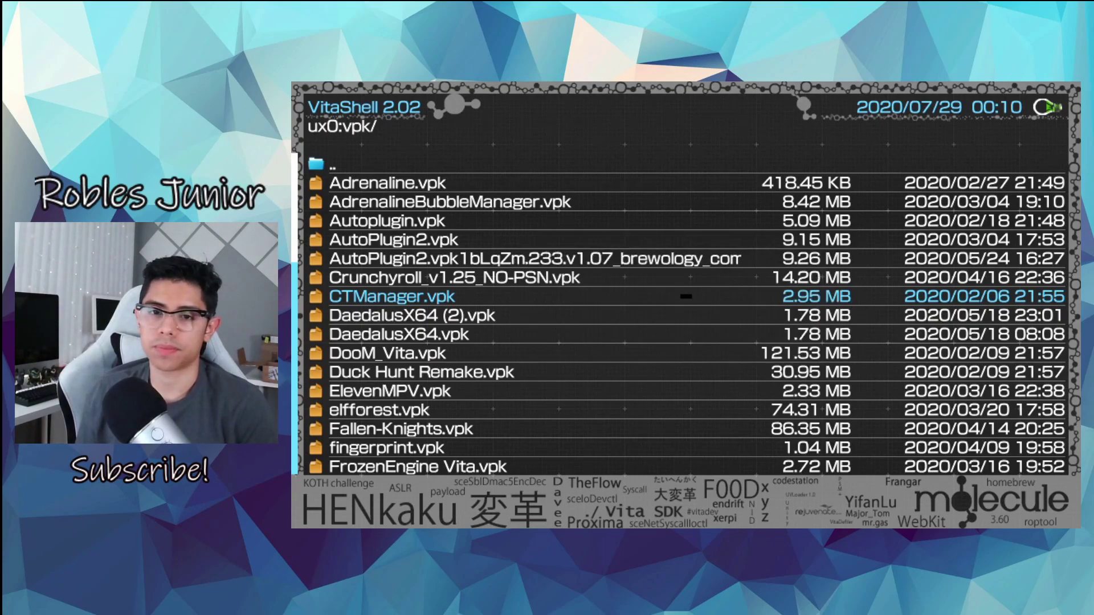
pyautogui.press('Return')
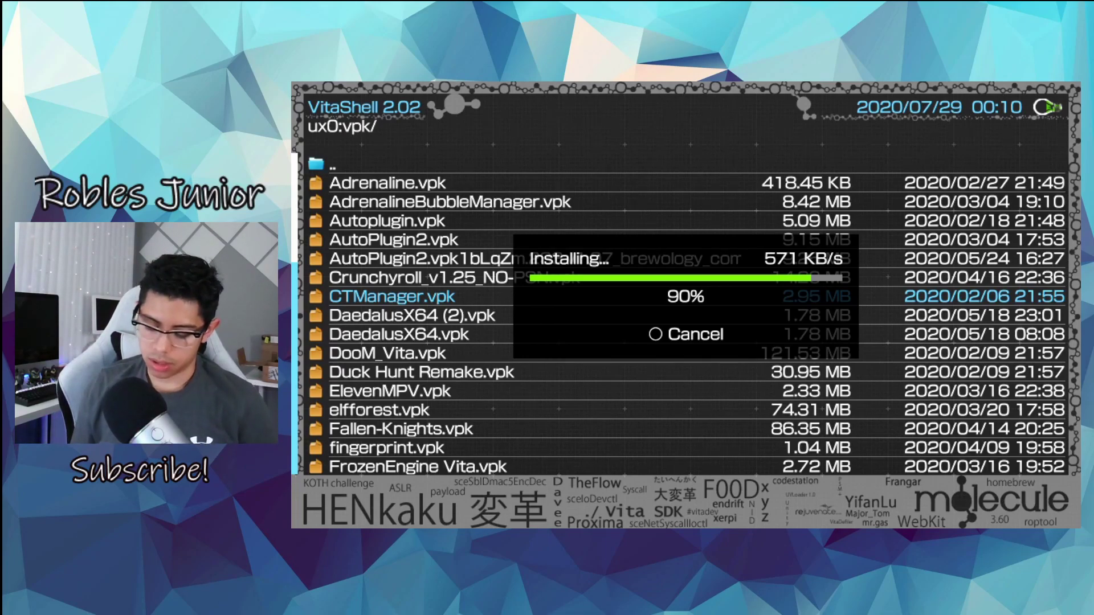
# Look through the other packages in ux0:vpk/.
pyautogui.press('Down')
pyautogui.press('Down')
pyautogui.press('Down')
pyautogui.press('Down')
pyautogui.press('Down')
pyautogui.press('Down')
pyautogui.press('Down')
pyautogui.press('Down')
pyautogui.press('Down')
pyautogui.press('Down')
pyautogui.press('Down')
pyautogui.press('Down')
pyautogui.press('Down')
pyautogui.press('Down')
pyautogui.press('Down')
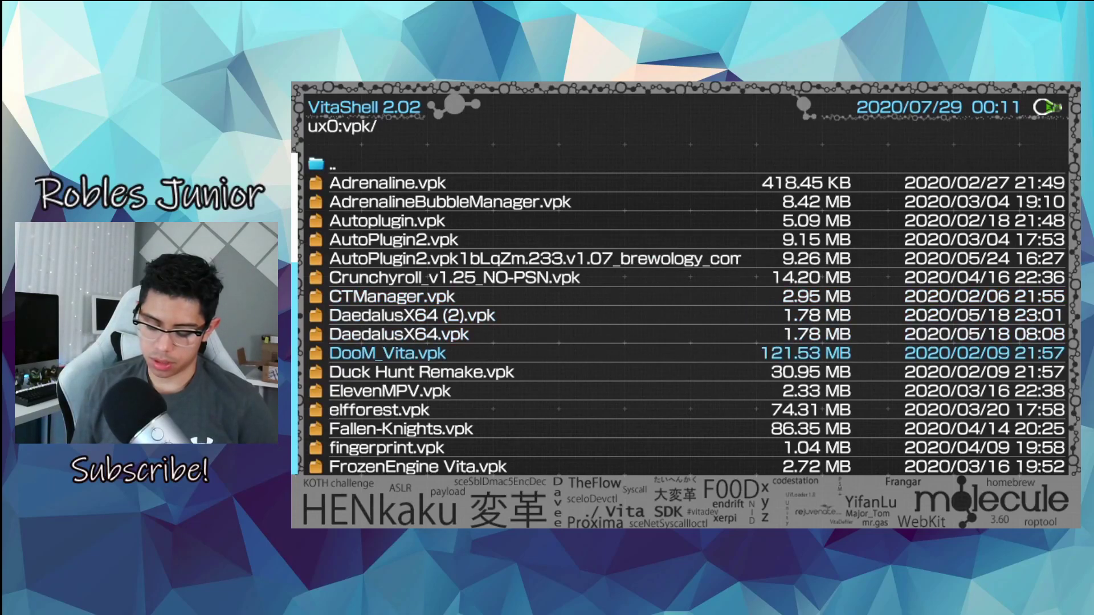
pyautogui.press('Up')
pyautogui.press('Up')
pyautogui.press('Up')
pyautogui.press('Up')
pyautogui.press('Up')
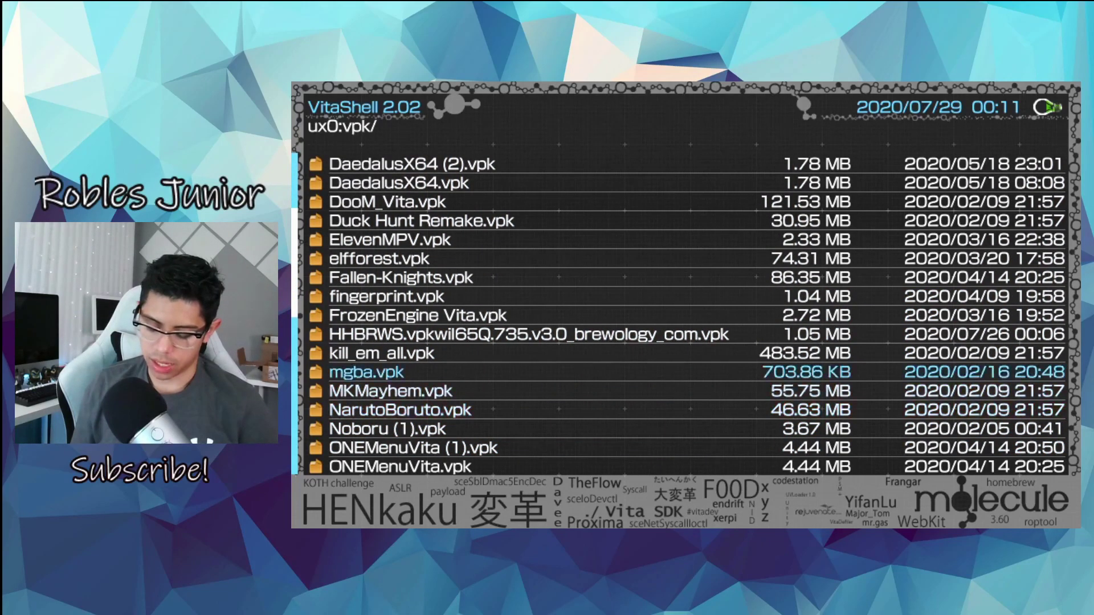
# Leave the vpk folder and return from VitaShell to the home screen.
pyautogui.press('BackSpace')
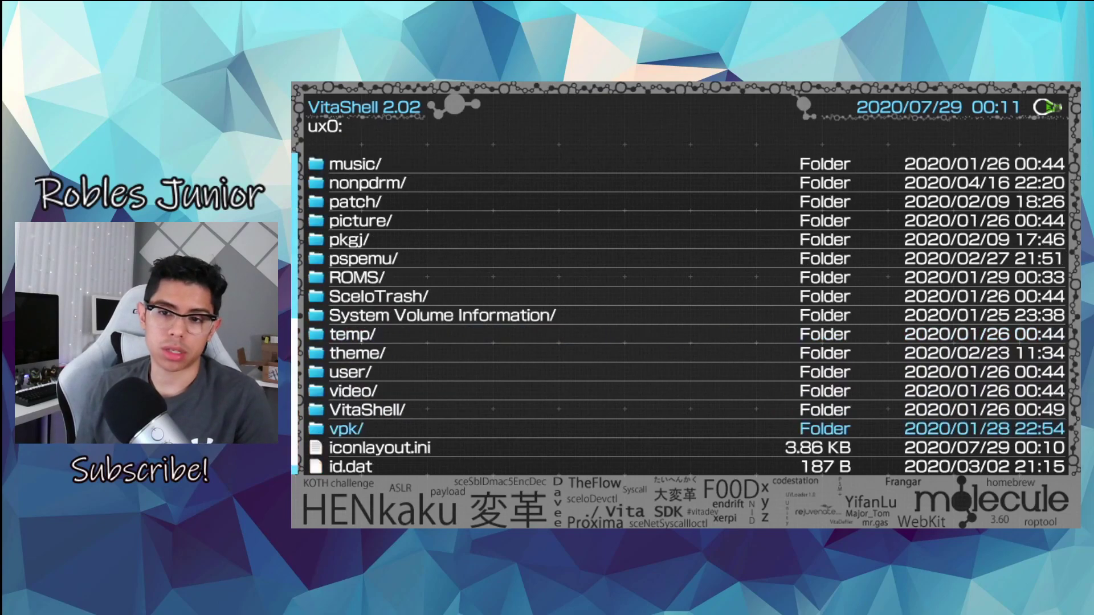
pyautogui.press('BackSpace')
pyautogui.press('Home')
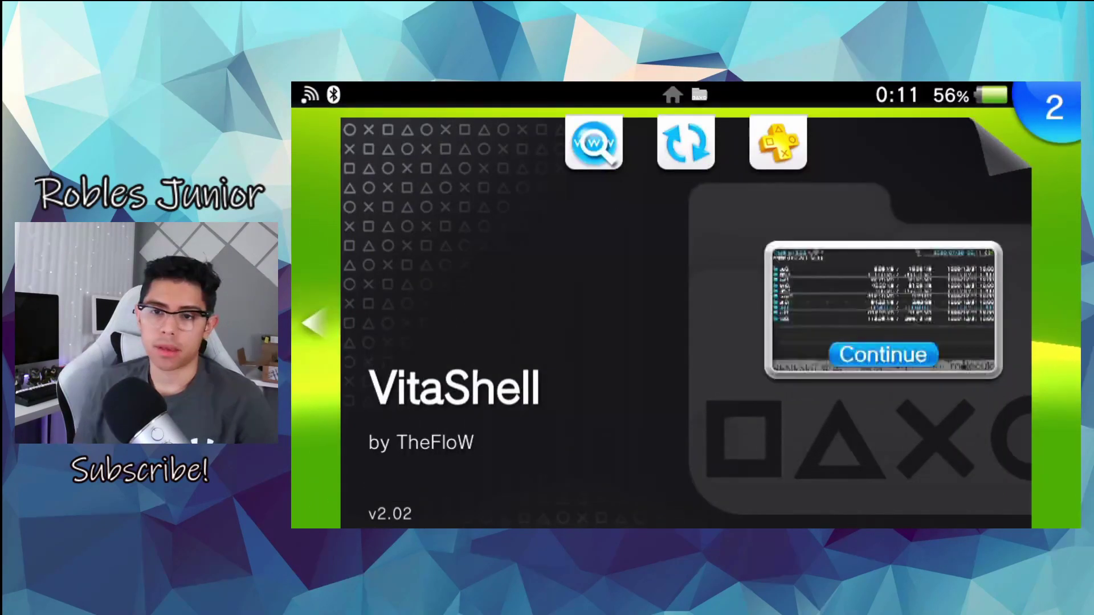
pyautogui.press('Home')
# Find Custom Themes Manager on the last home screen page and start it.
pyautogui.moveTo(449, 281); pyautogui.dragTo(448, 140)
pyautogui.scroll(-5, 686, 319)
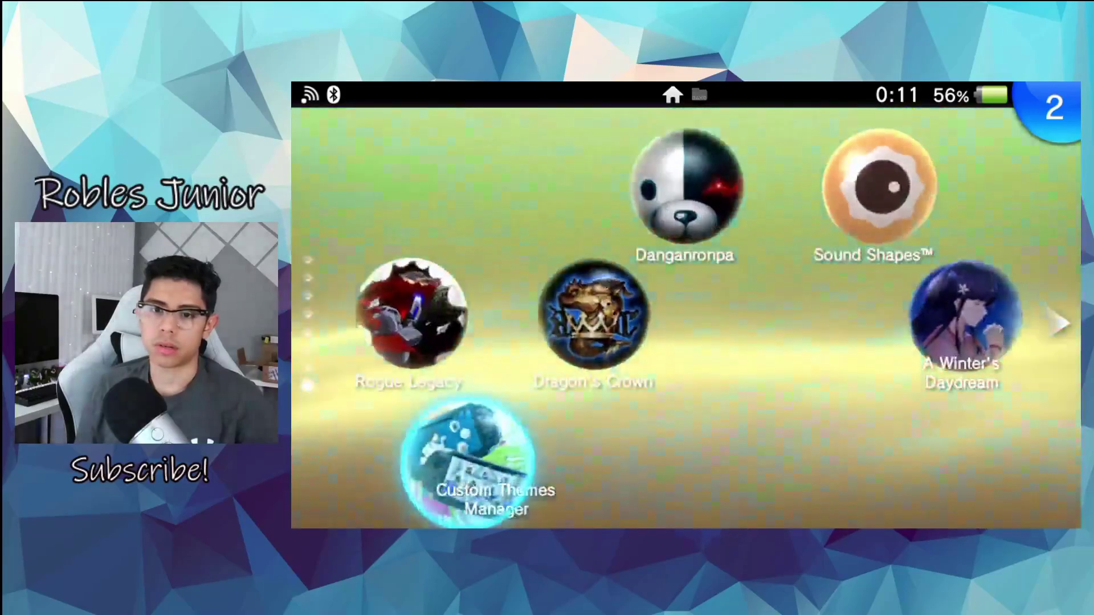
pyautogui.click(474, 451)
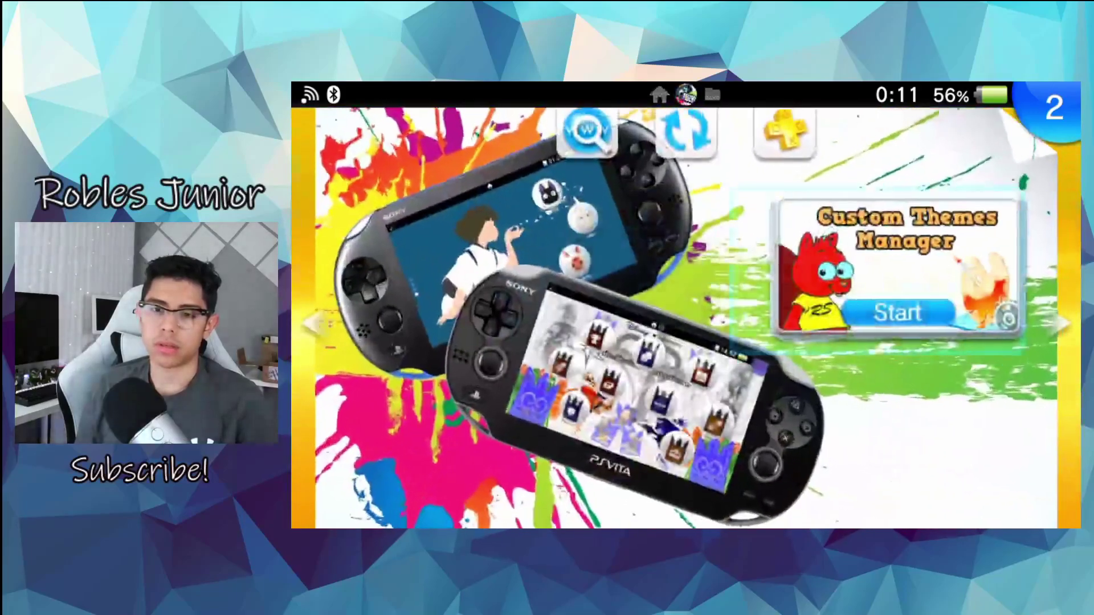
pyautogui.press('Return')
pyautogui.press('Right')
pyautogui.press('Return')
pyautogui.press('Return')
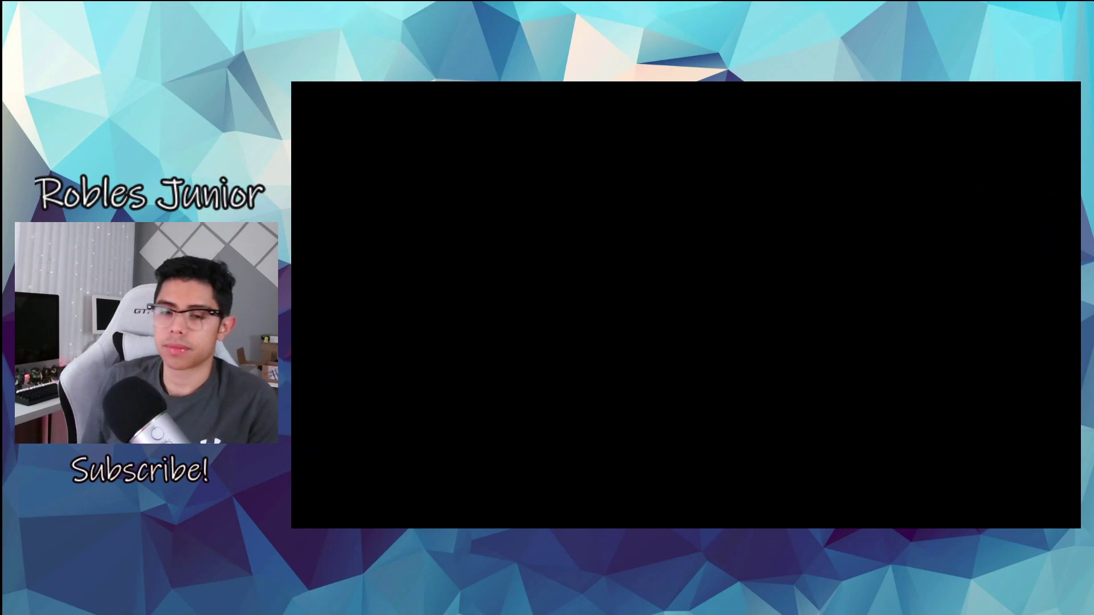
pyautogui.press('Right')
pyautogui.press('Right')
pyautogui.press('Return')
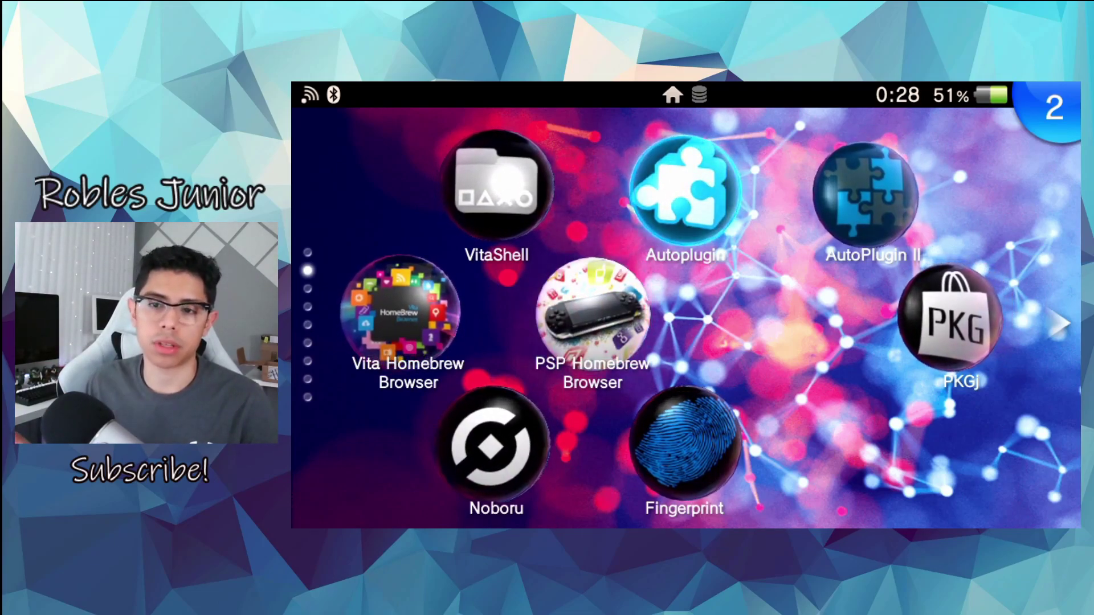
# Start the Settings application from the first home screen page.
pyautogui.press('Up')
pyautogui.press('Up')
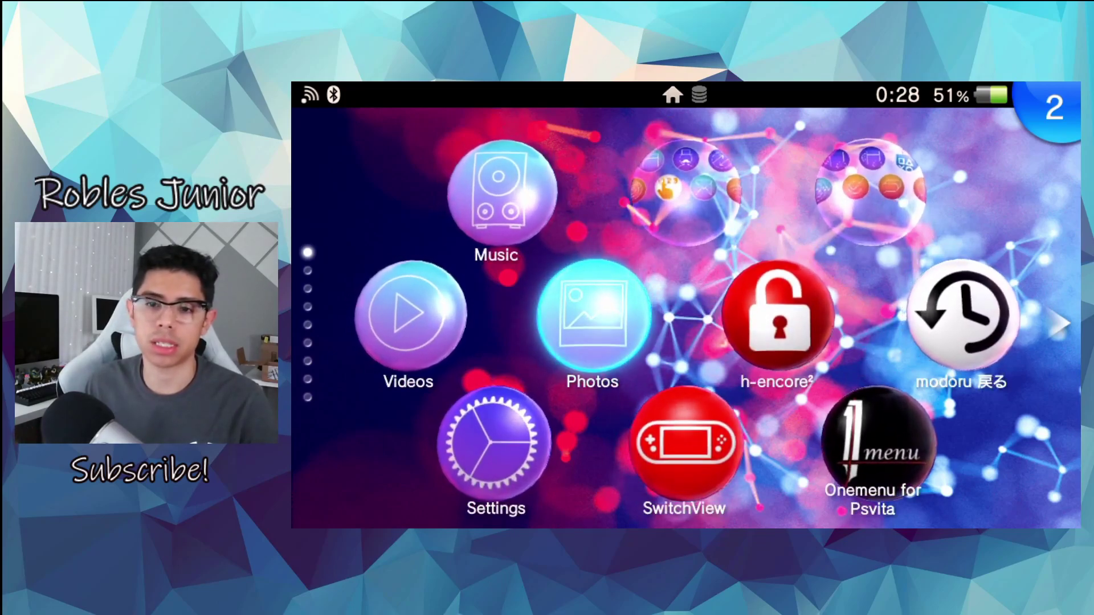
pyautogui.press('Down')
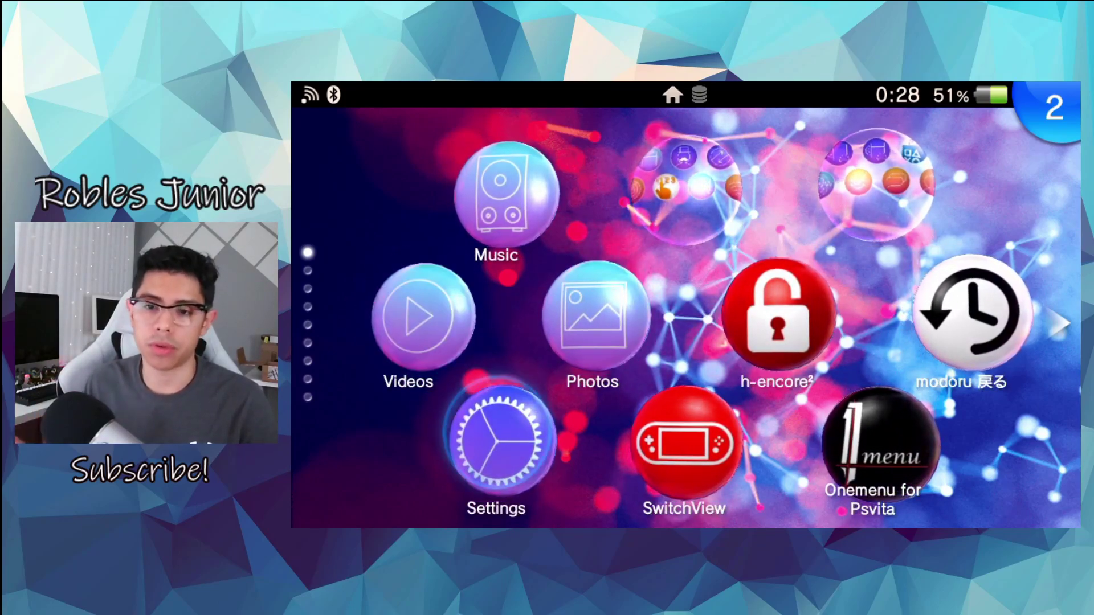
pyautogui.press('Return')
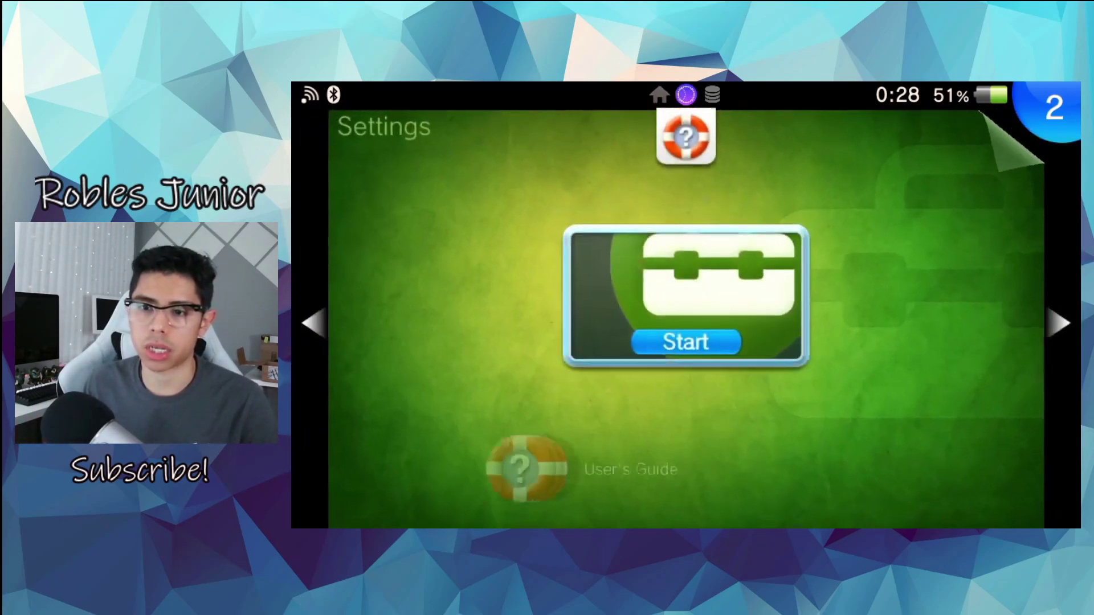
pyautogui.press('Return')
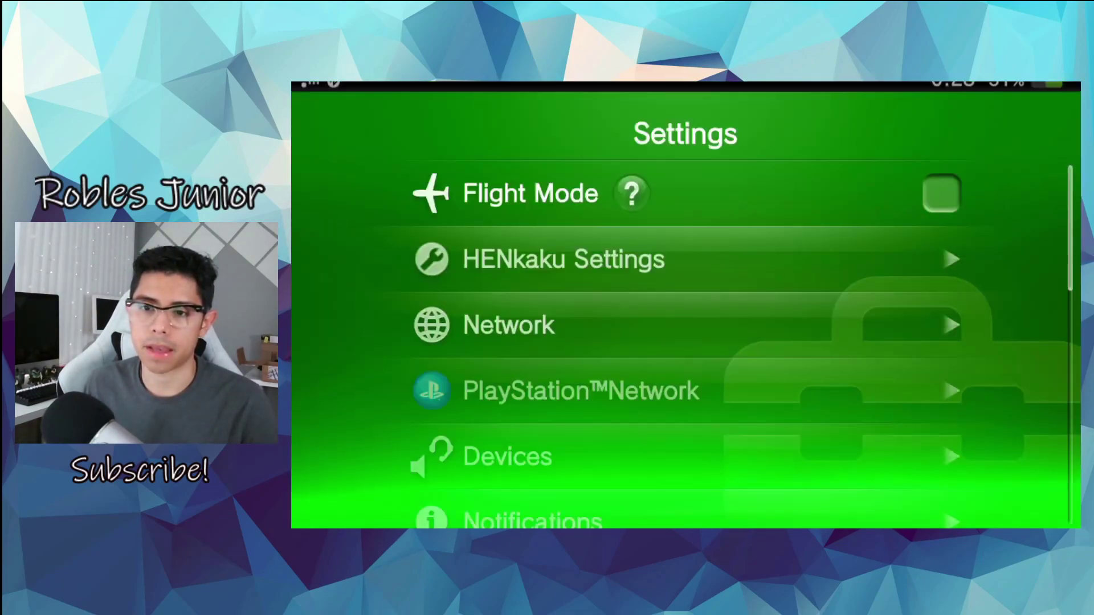
# Open the theme list under Theme & Background to check which themes remain.
pyautogui.press('Down')
pyautogui.press('Down')
pyautogui.press('Down')
pyautogui.press('Down')
pyautogui.press('Down')
pyautogui.press('Down')
pyautogui.press('Down')
pyautogui.press('Down')
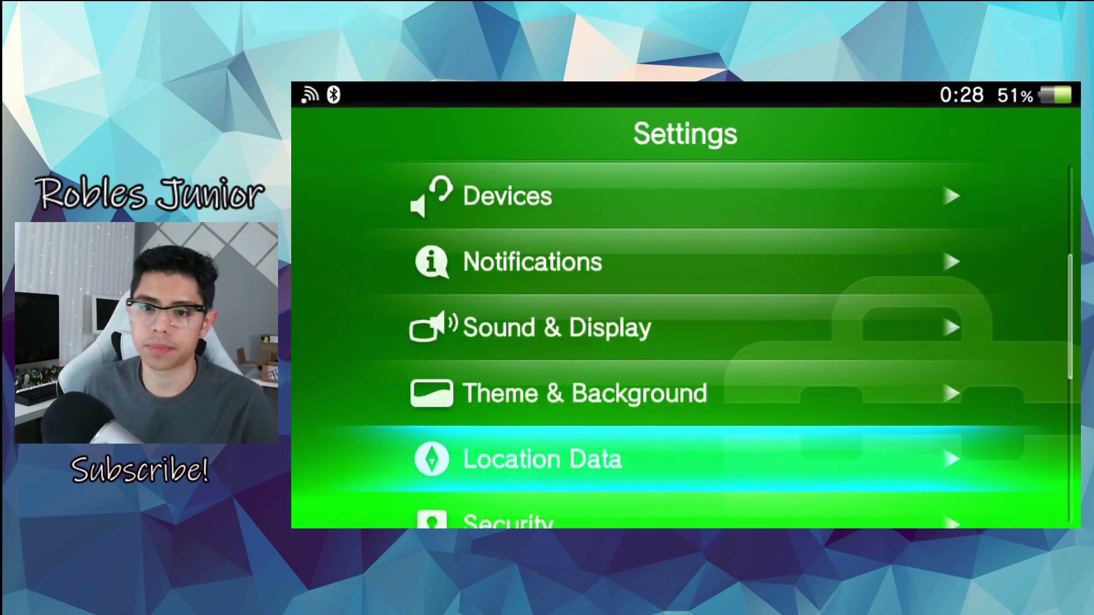
pyautogui.press('Up')
pyautogui.press('Return')
pyautogui.press('Return')
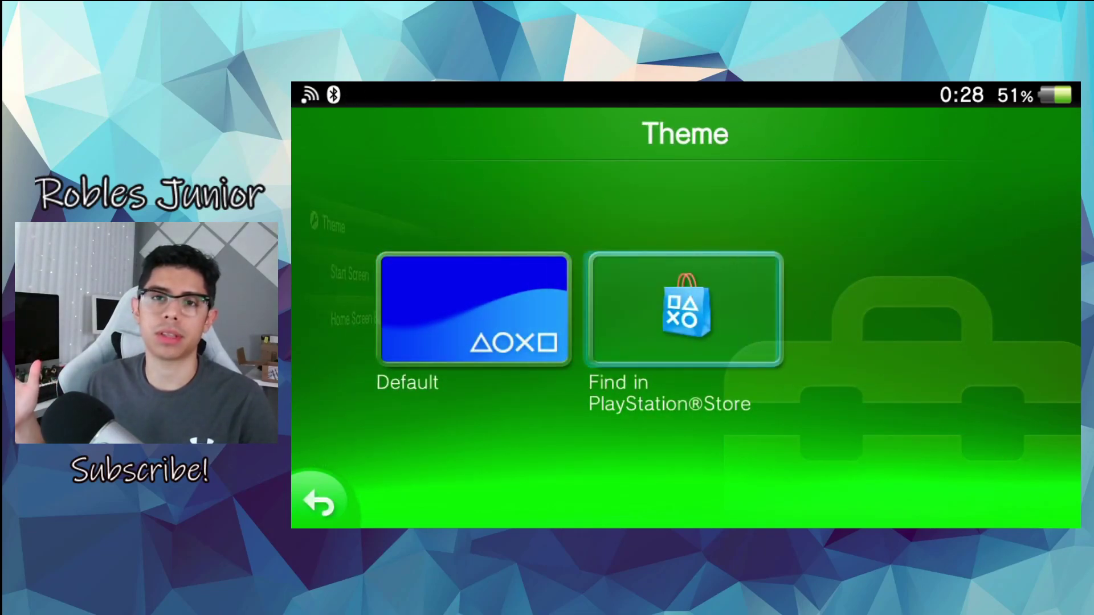
# Leave the theme list and close Settings to get back to the home screen.
pyautogui.press('Escape')
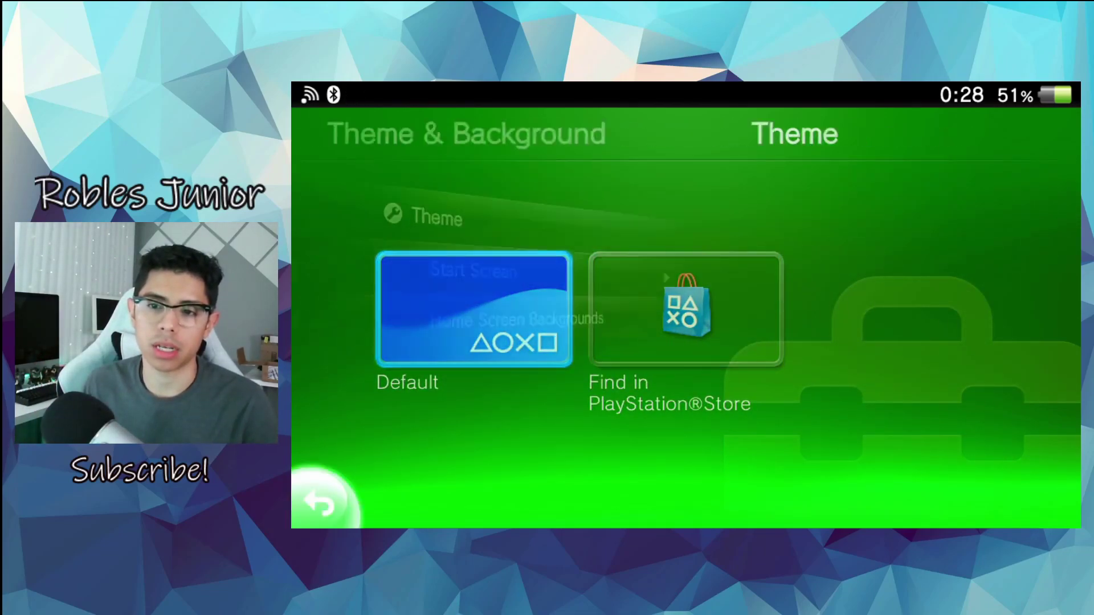
pyautogui.press('Escape')
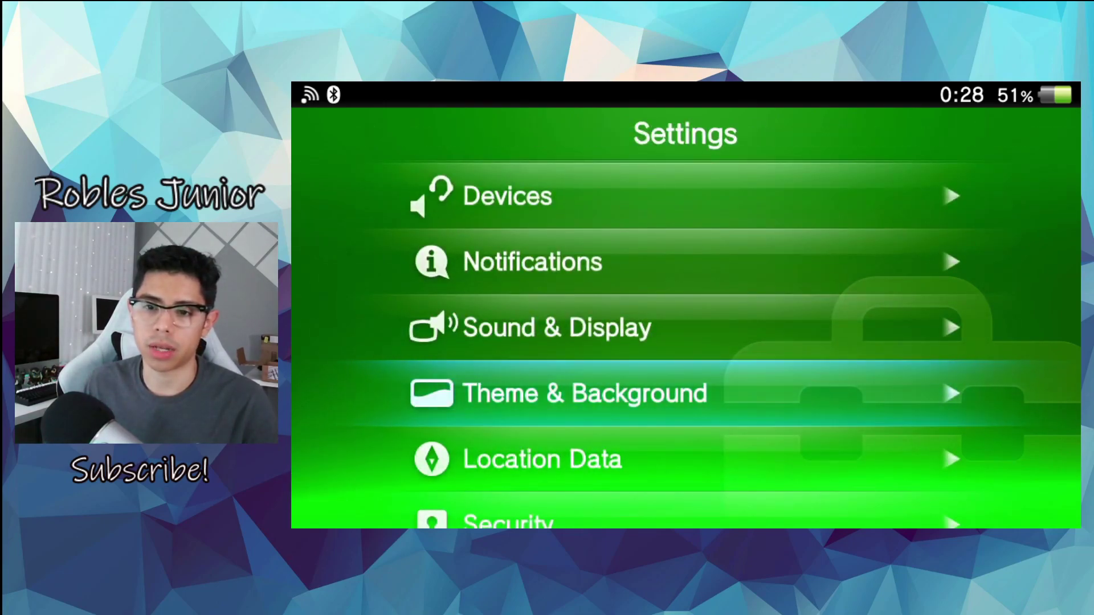
pyautogui.press('Home')
pyautogui.press('Home')
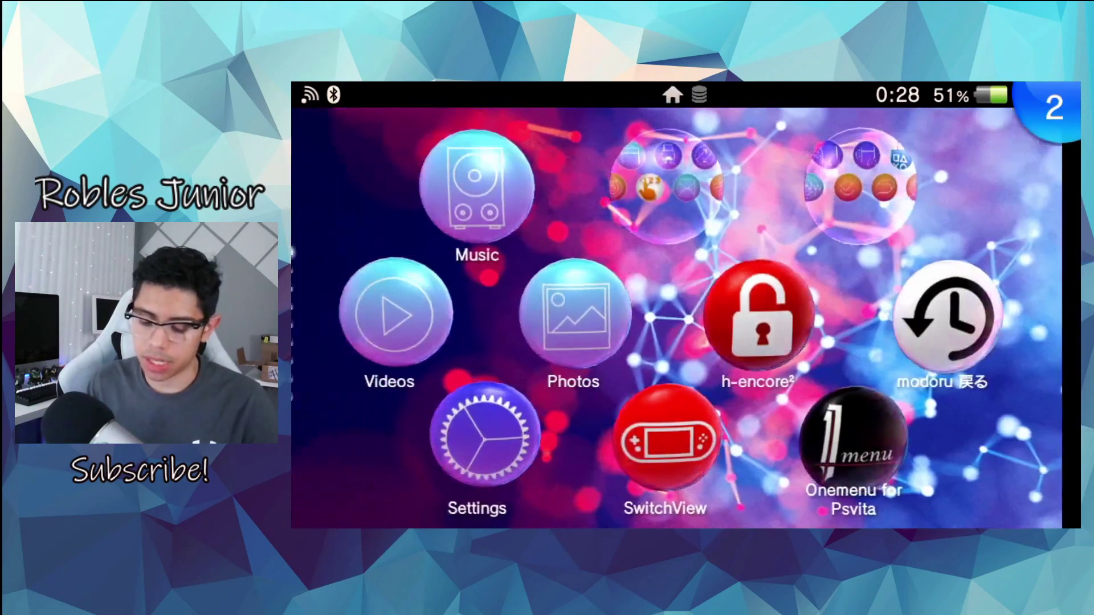
# Bring up the App.db Tool start page from the home screen.
pyautogui.press('Right')
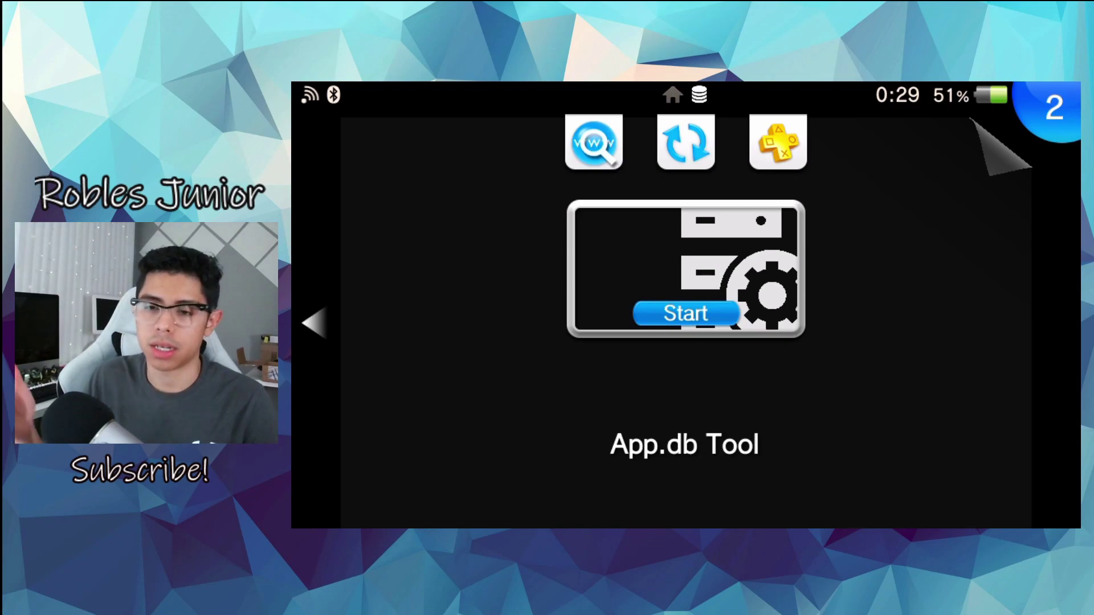
pyautogui.press('Down')
pyautogui.press('Up')
pyautogui.press('Left')
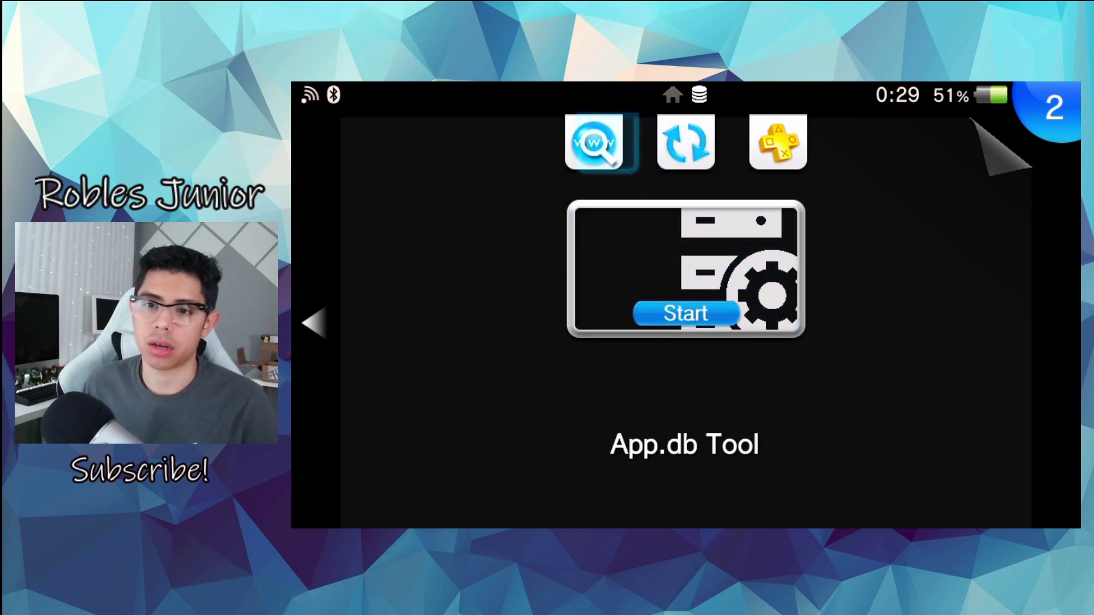